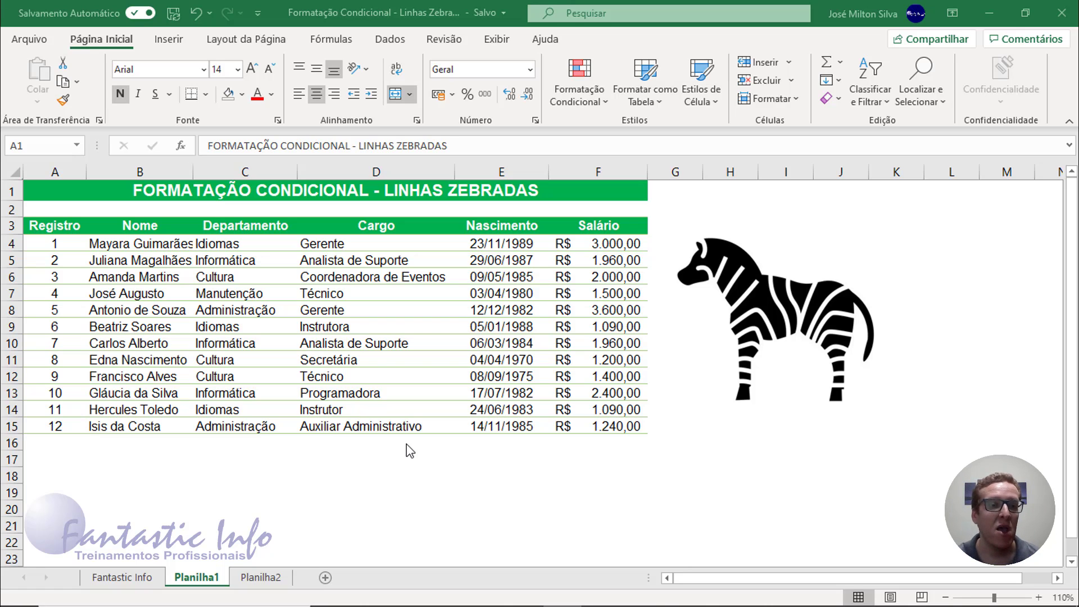
Fill alternating table rows 5, 7, 9, 11, 13 and 15, columns A to F, with a light green theme colour
{"action": "left_click", "coordinate": [73, 274]}
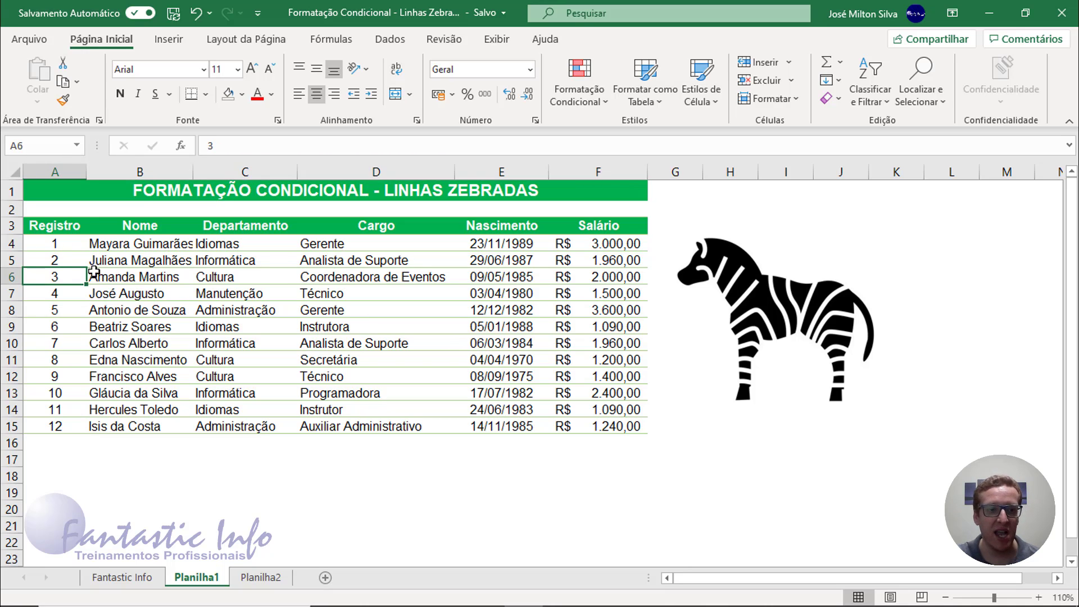
{"action": "left_click_drag", "start_coordinate": [55, 260], "coordinate": [621, 260]}
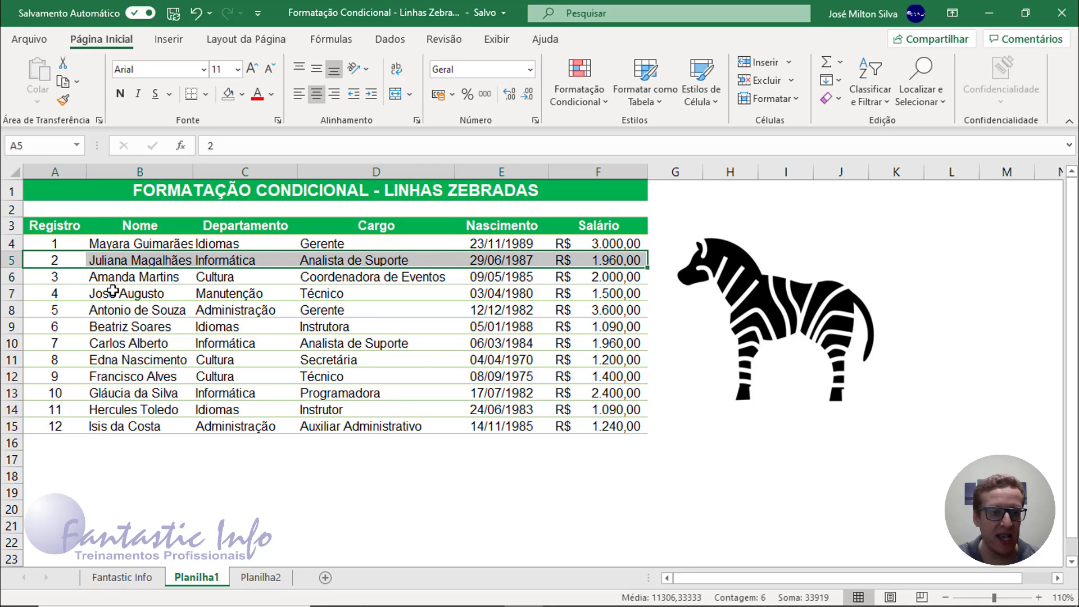
{"action": "left_click_drag", "start_coordinate": [61, 293], "coordinate": [590, 292]}
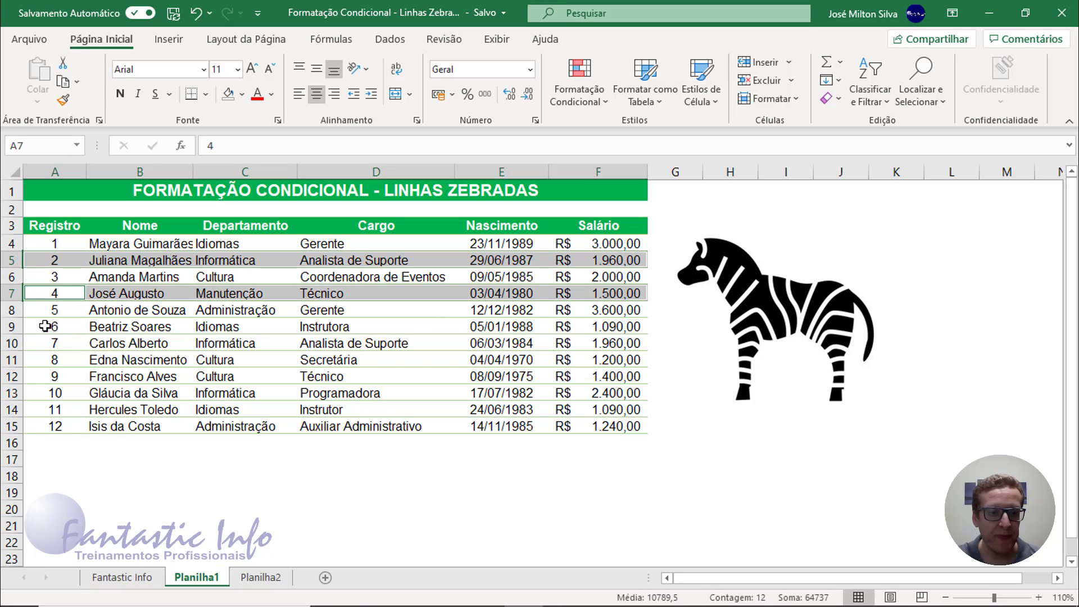
{"action": "left_click_drag", "start_coordinate": [45, 326], "coordinate": [582, 332]}
{"action": "left_click_drag", "start_coordinate": [56, 360], "coordinate": [610, 360]}
{"action": "left_click_drag", "start_coordinate": [45, 393], "coordinate": [562, 393]}
{"action": "left_click_drag", "start_coordinate": [60, 426], "coordinate": [596, 426]}
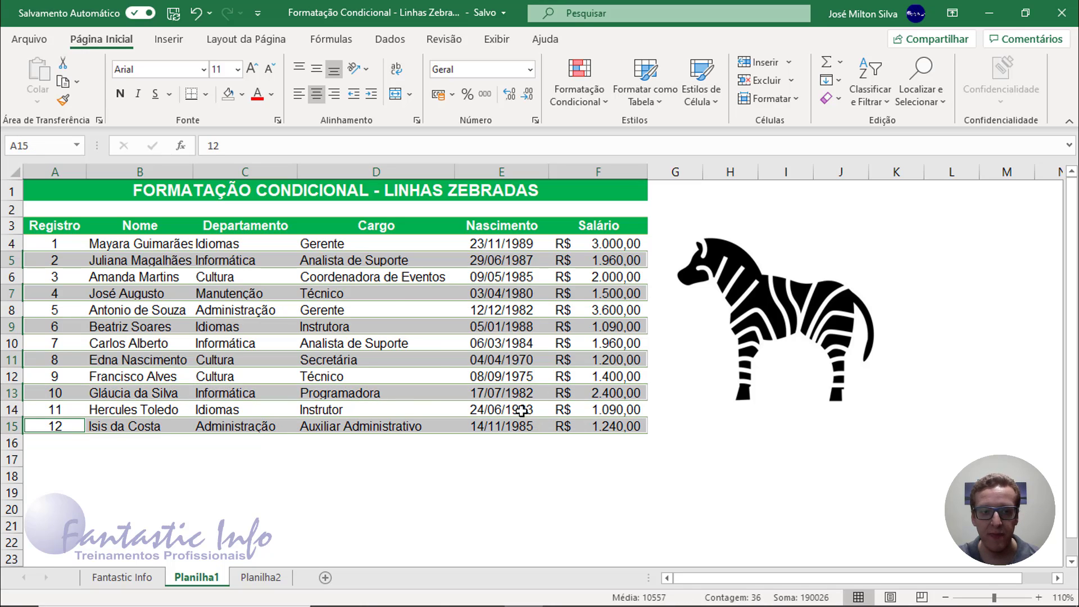
{"action": "left_click", "coordinate": [242, 95]}
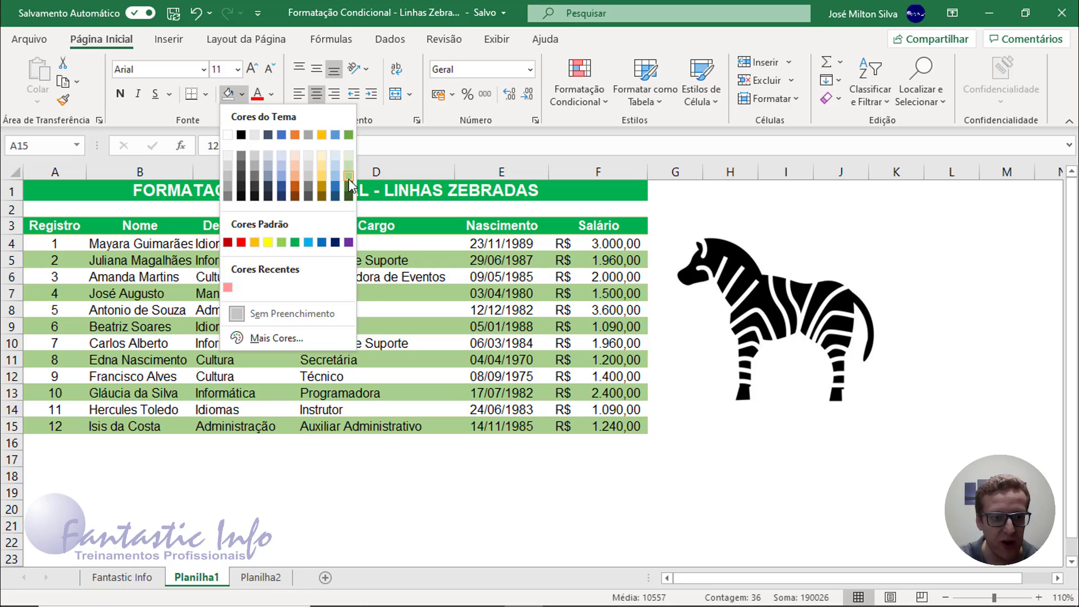
{"action": "left_click", "coordinate": [348, 179]}
{"action": "left_click", "coordinate": [164, 440]}
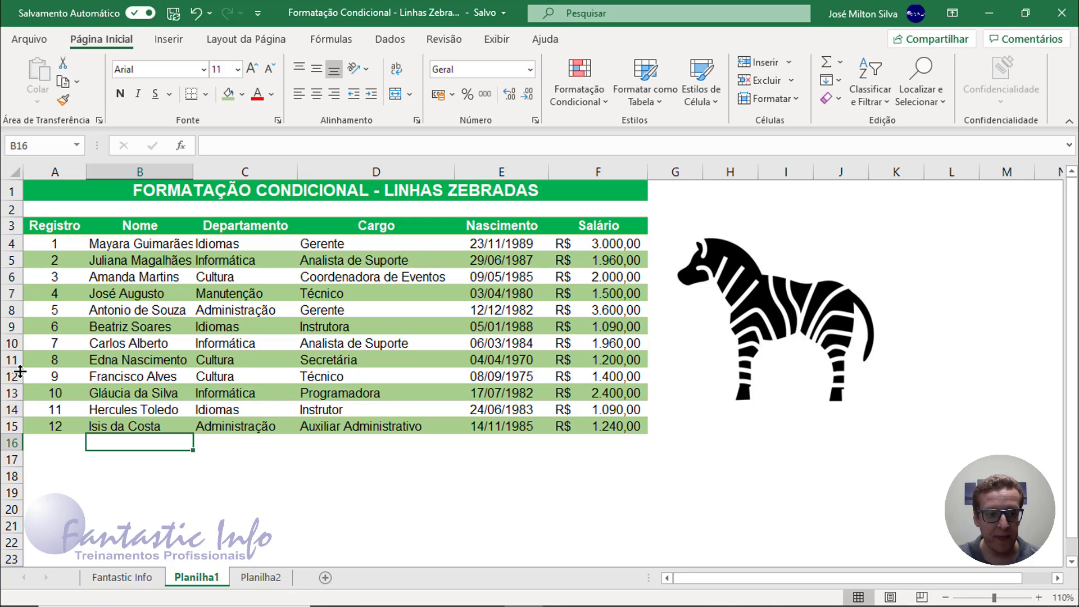
Insert three blank rows above the last record, at row 15
{"action": "left_click", "coordinate": [18, 426]}
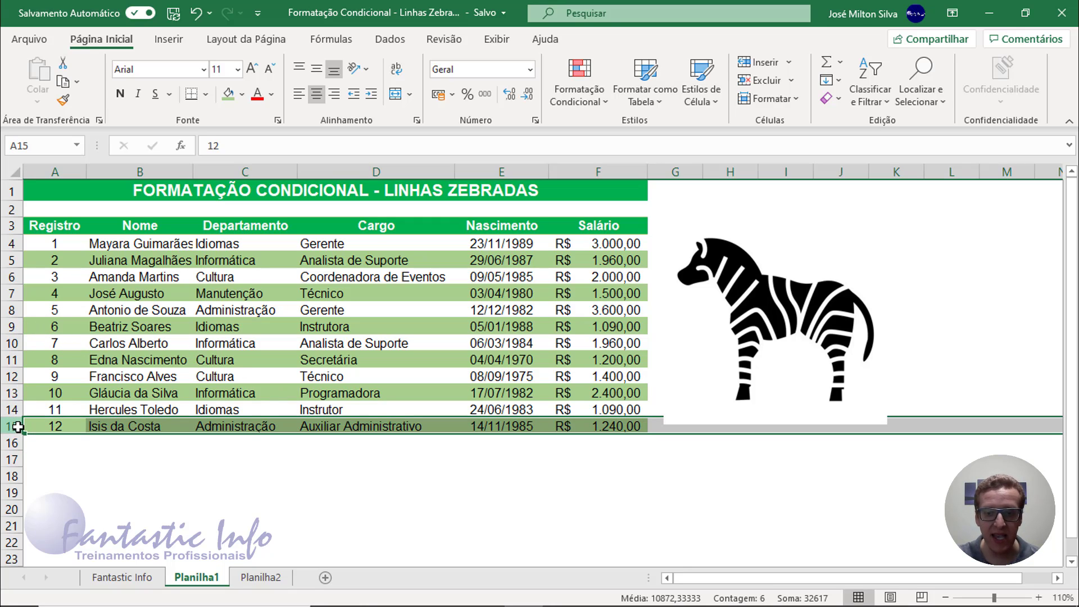
{"action": "right_click", "coordinate": [16, 426]}
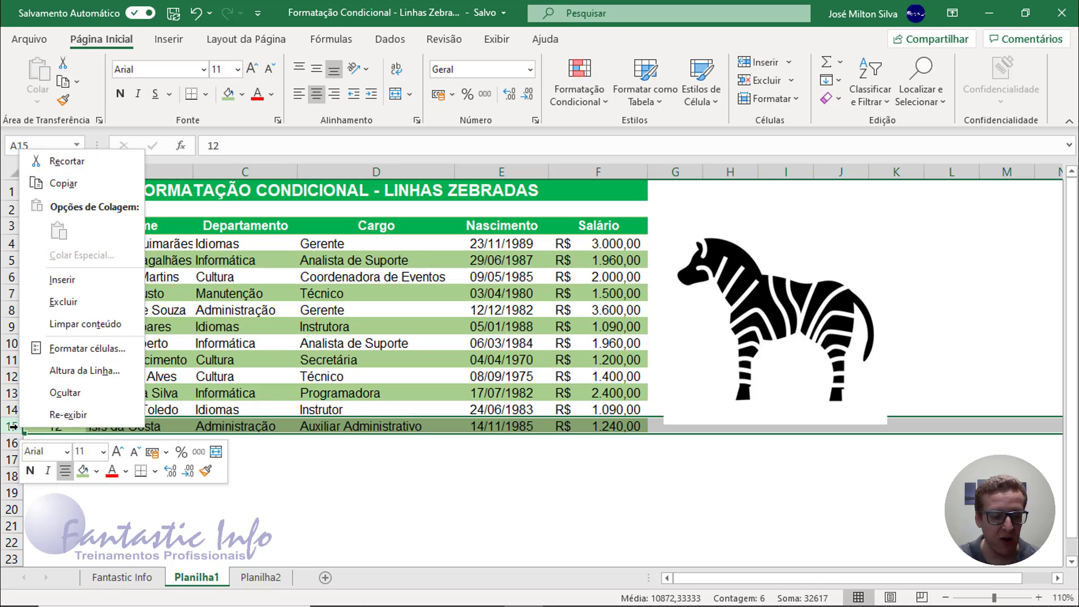
{"action": "key", "text": "Escape"}
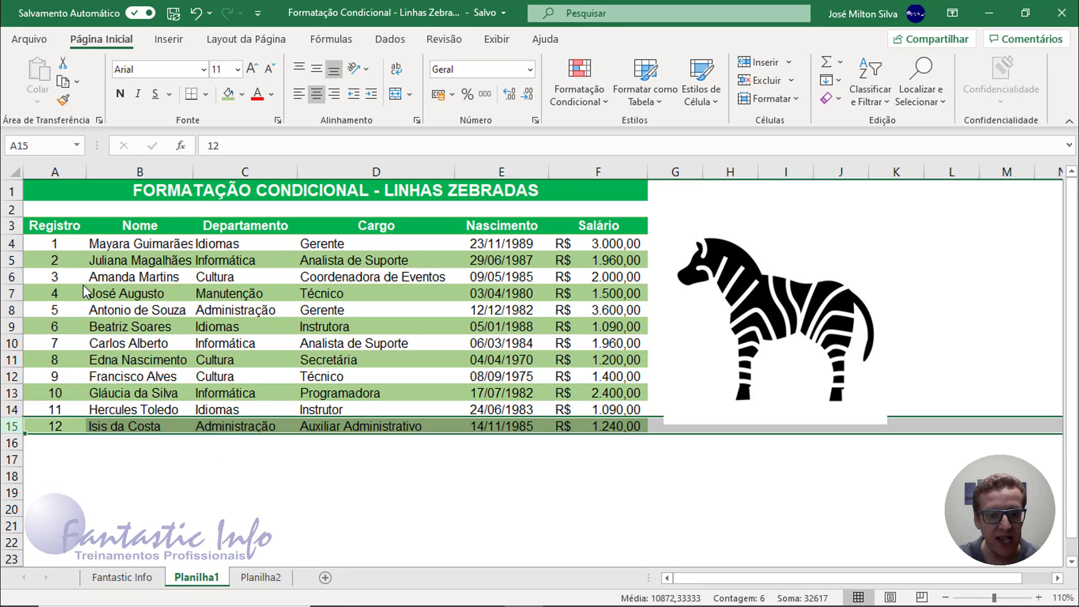
{"action": "left_click", "coordinate": [300, 429]}
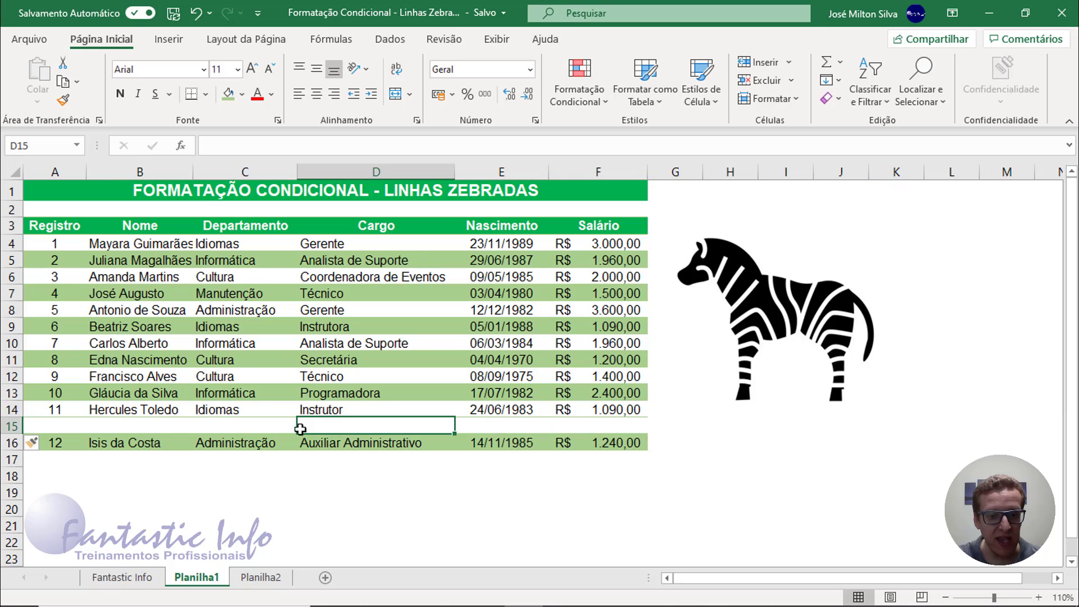
{"action": "left_click_drag", "start_coordinate": [52, 409], "coordinate": [635, 426]}
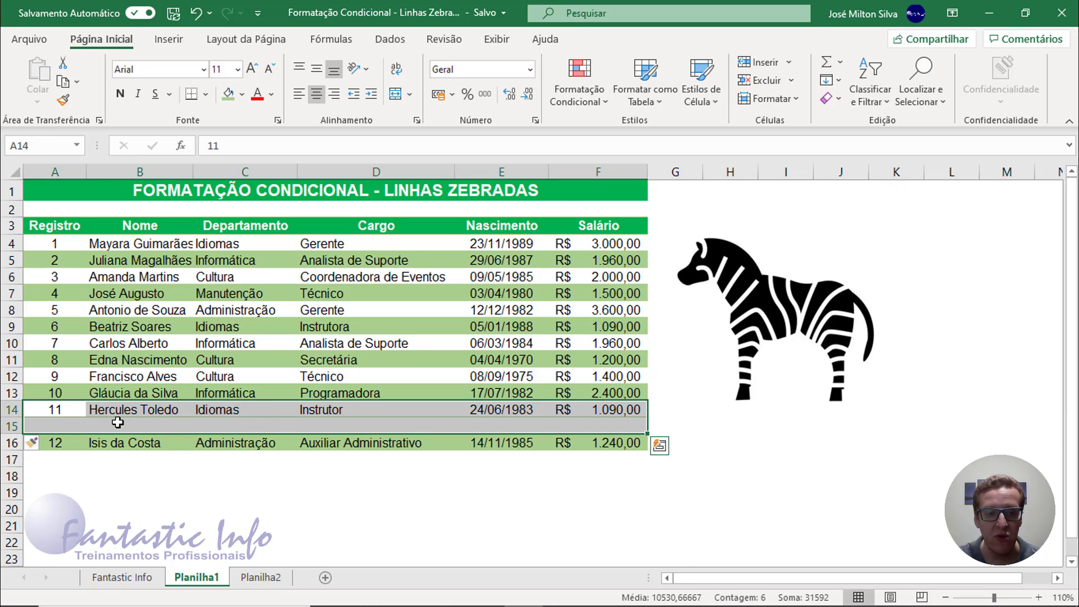
{"action": "left_click", "coordinate": [70, 427]}
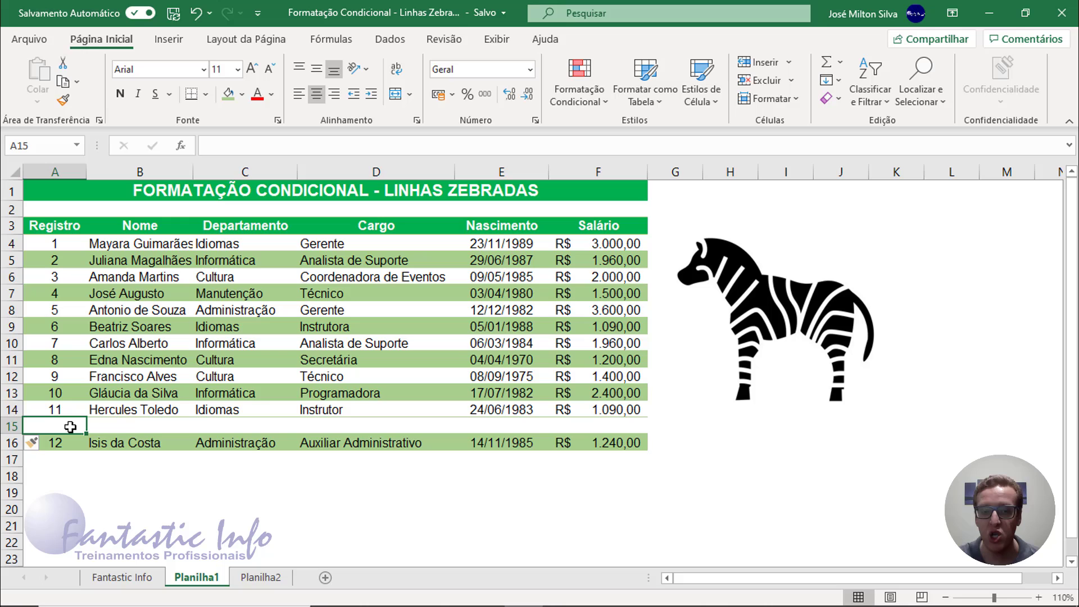
{"action": "right_click", "coordinate": [11, 426]}
{"action": "left_click", "coordinate": [85, 281]}
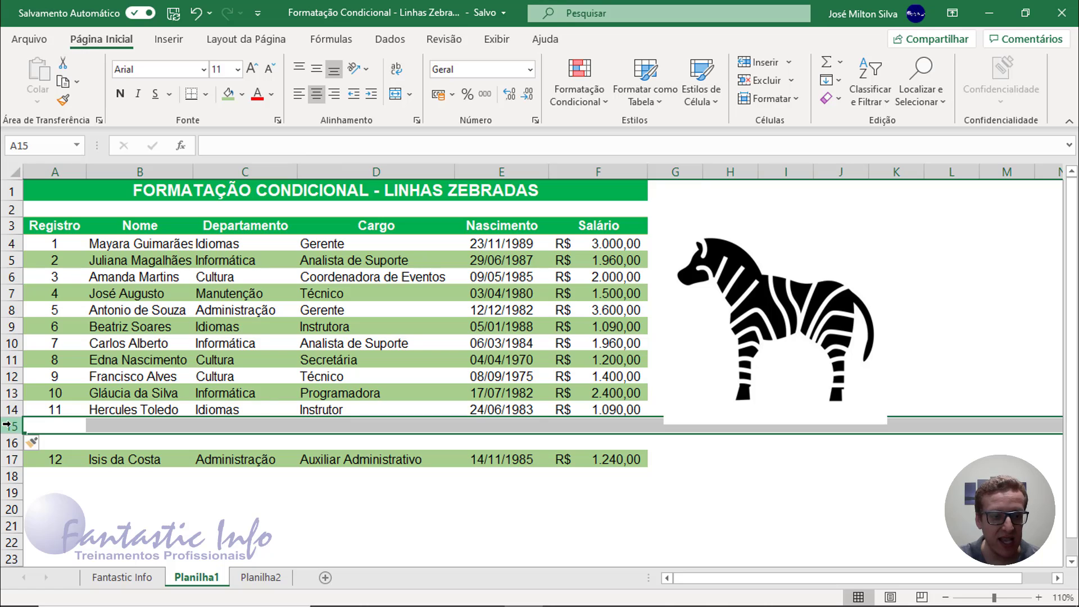
{"action": "right_click", "coordinate": [14, 427]}
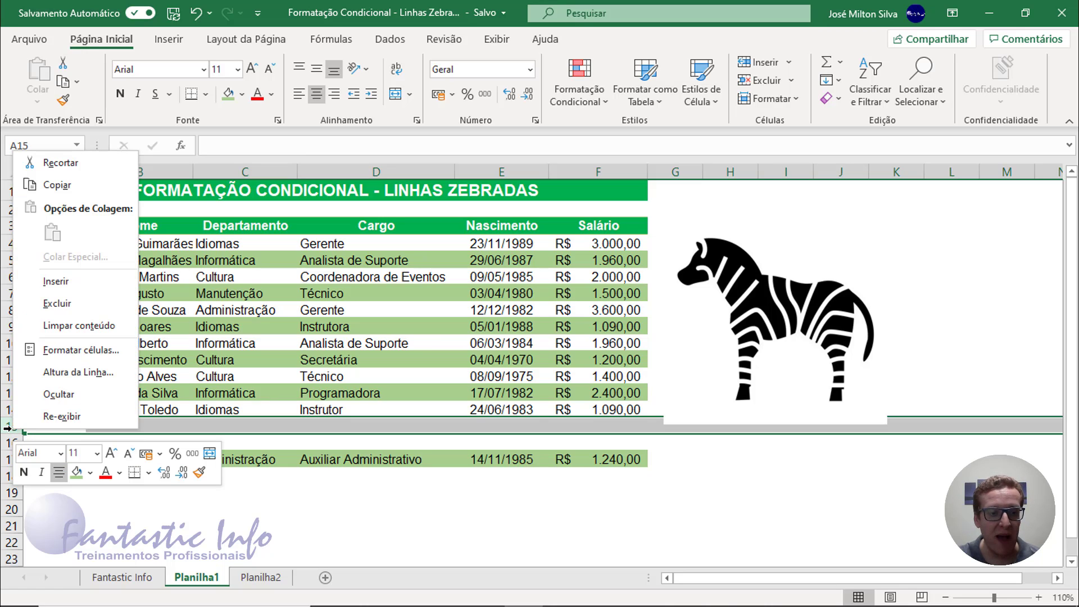
{"action": "left_click", "coordinate": [82, 288]}
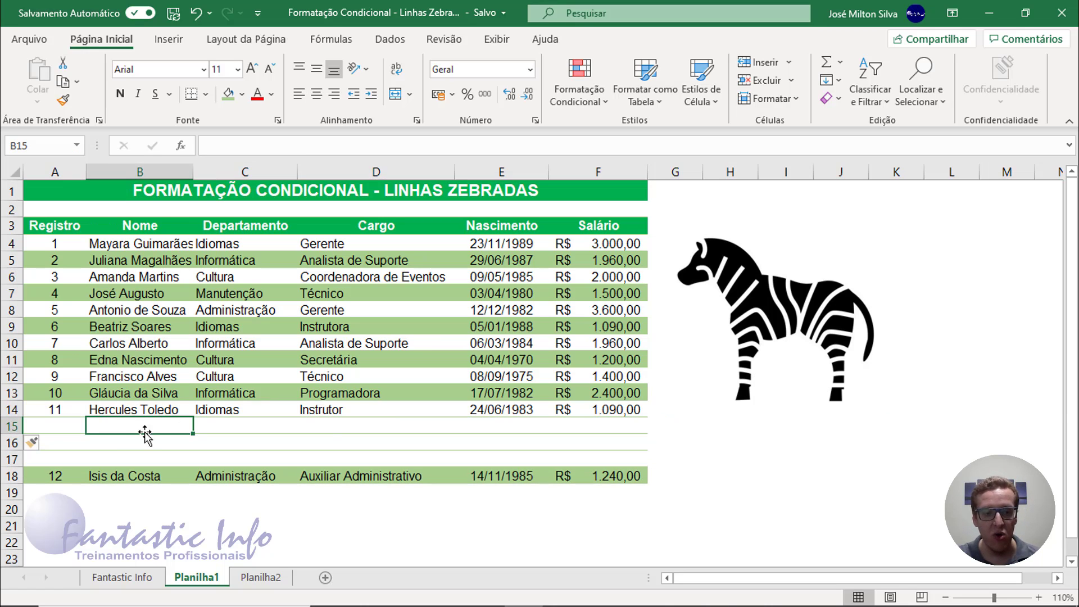
Fill the inserted blank rows 15 and 17, columns A to F, with the same light green
{"action": "left_click_drag", "start_coordinate": [54, 426], "coordinate": [593, 429]}
{"action": "left_click_drag", "start_coordinate": [44, 456], "coordinate": [618, 464]}
{"action": "left_click", "coordinate": [228, 94]}
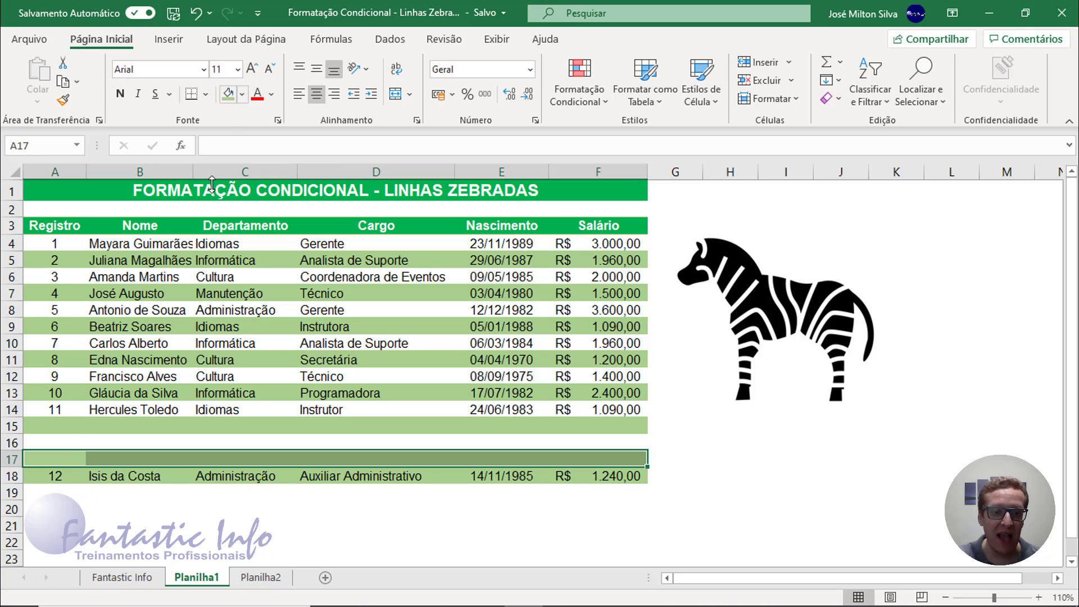
{"action": "left_click", "coordinate": [54, 476]}
{"action": "left_click_drag", "start_coordinate": [161, 466], "coordinate": [598, 470]}
Undo the two fills on the blank rows and the three row insertions
{"action": "left_click", "coordinate": [195, 15]}
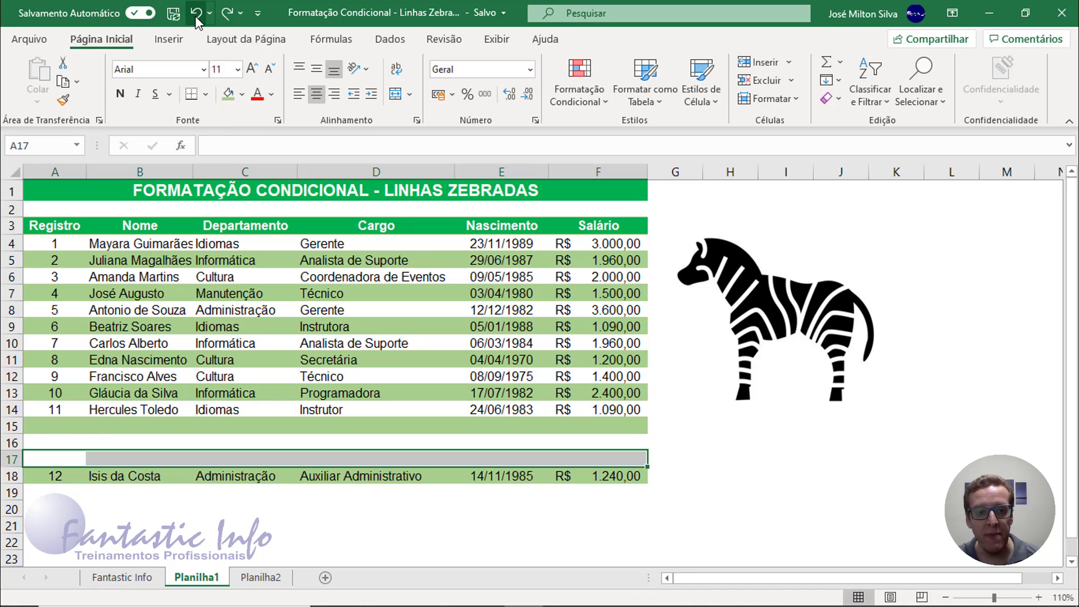
{"action": "left_click", "coordinate": [195, 15]}
{"action": "left_click", "coordinate": [195, 15]}
{"action": "left_click", "coordinate": [195, 14]}
{"action": "left_click", "coordinate": [195, 15]}
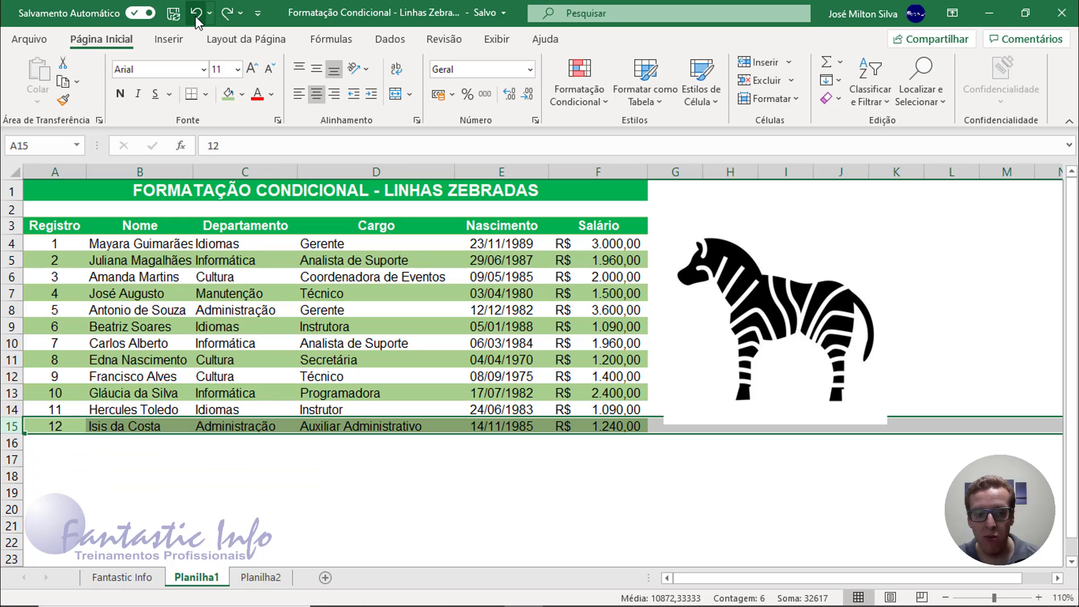
Sort the table A3:F15 by the Nome column's cell values from A to Z, treating the first row as headers
{"action": "left_click", "coordinate": [75, 249]}
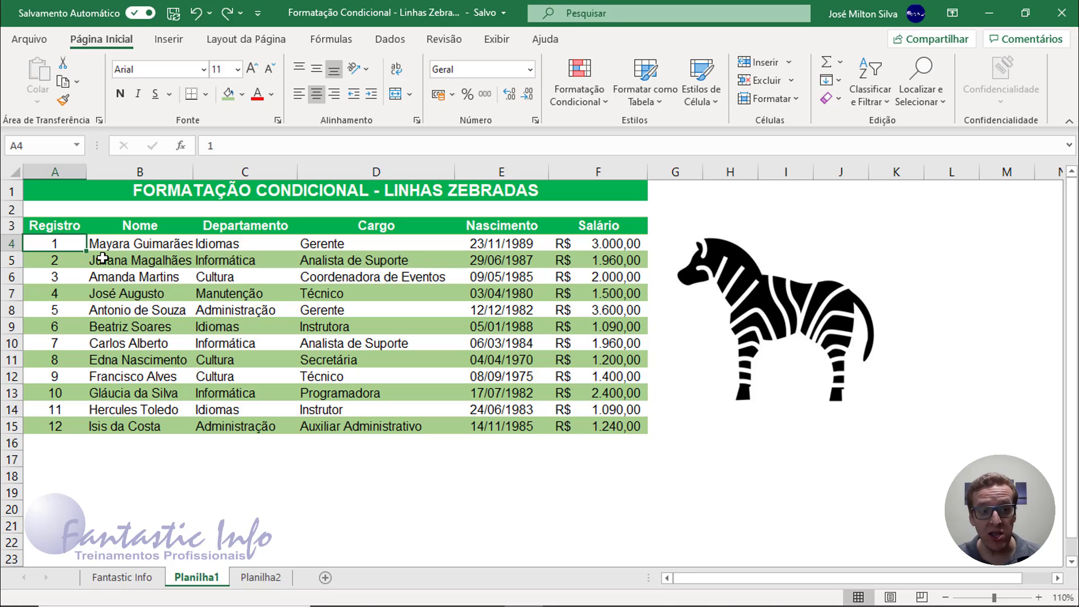
{"action": "mouse_move", "coordinate": [79, 224]}
{"action": "left_mouse_down"}
{"action": "mouse_move", "coordinate": [258, 247]}
{"action": "mouse_move", "coordinate": [595, 383]}
{"action": "mouse_move", "coordinate": [594, 427]}
{"action": "left_mouse_up"}
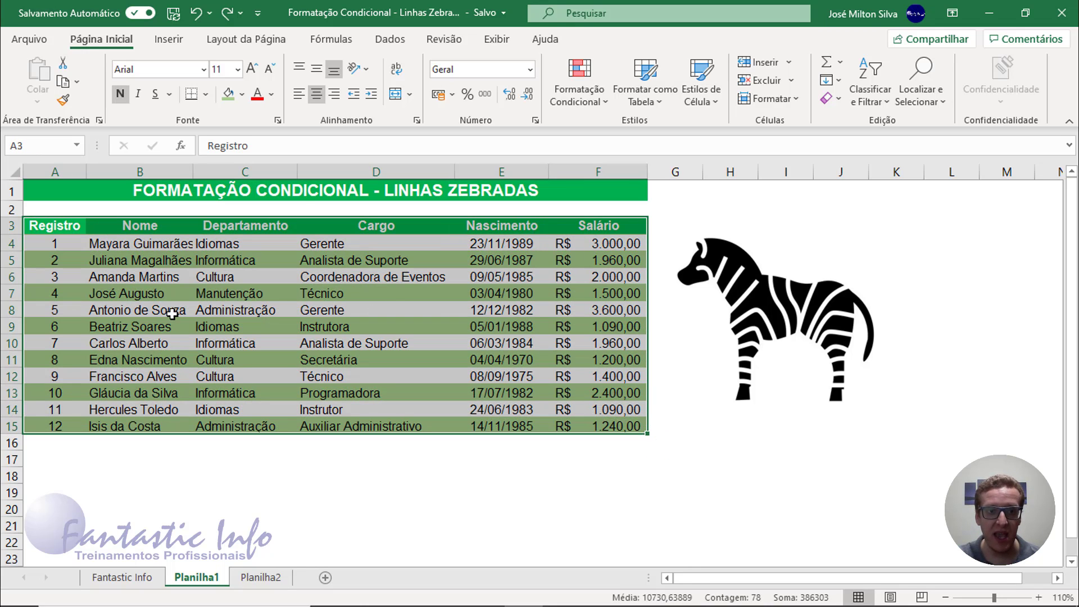
{"action": "key", "text": "ctrl"}
{"action": "key", "text": "ctrl"}
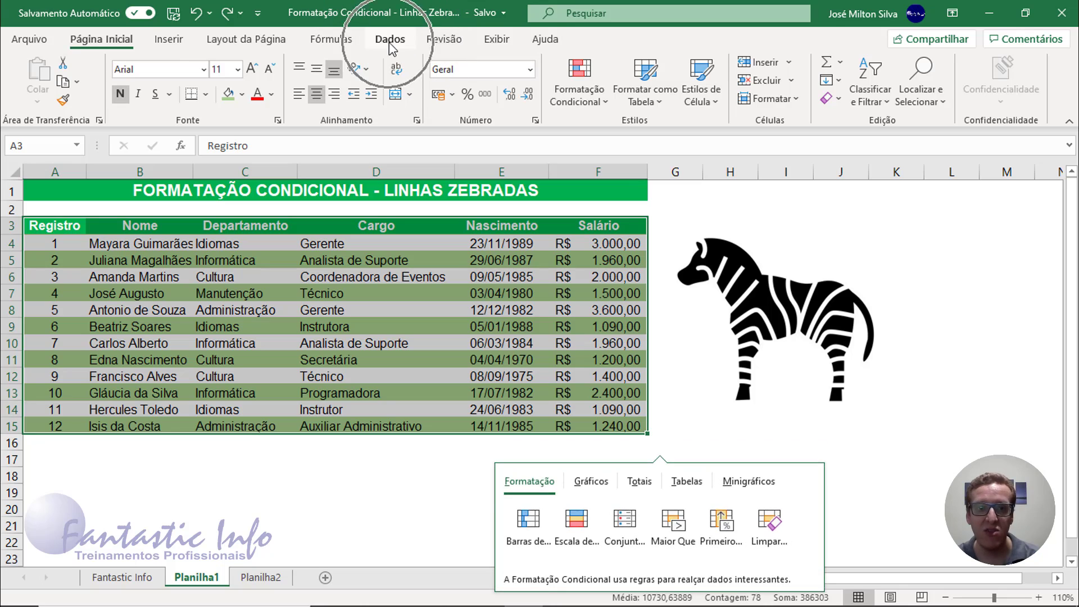
{"action": "left_click", "coordinate": [393, 44]}
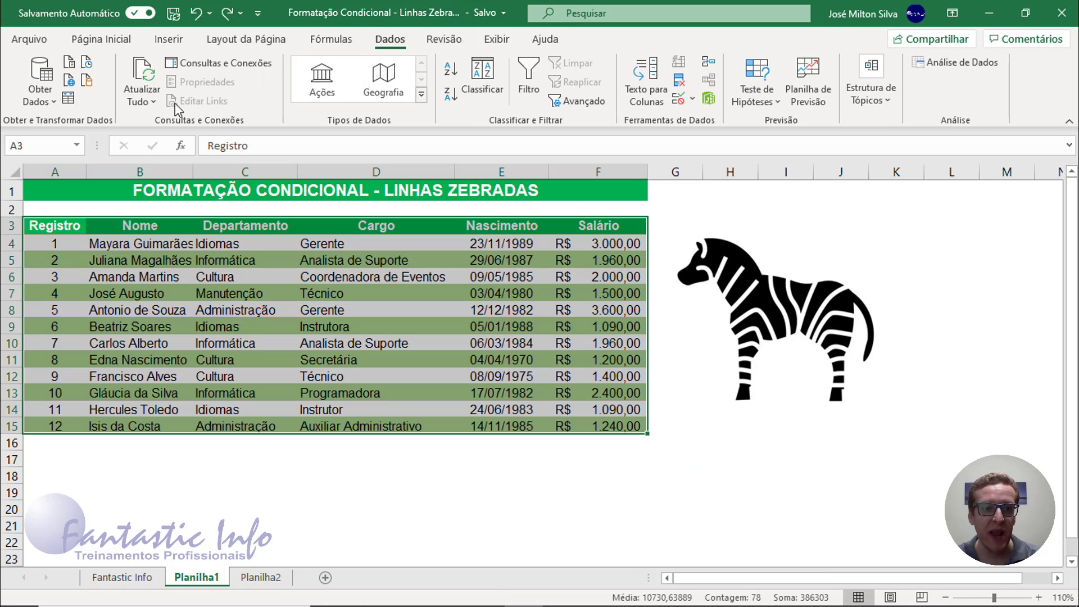
{"action": "key", "text": "ctrl"}
{"action": "left_click", "coordinate": [482, 90]}
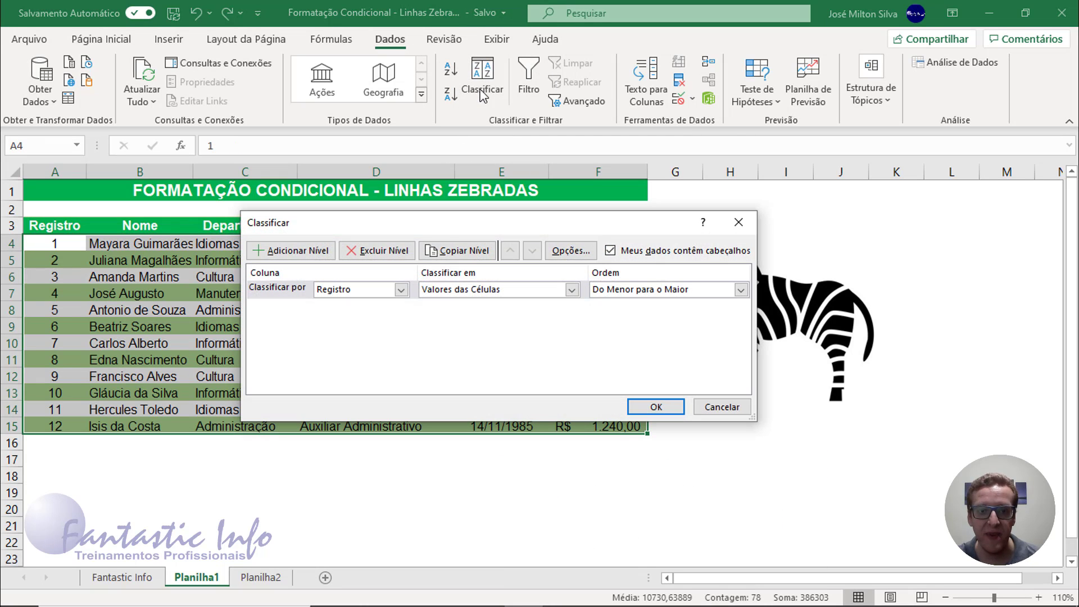
{"action": "key", "text": "ctrl"}
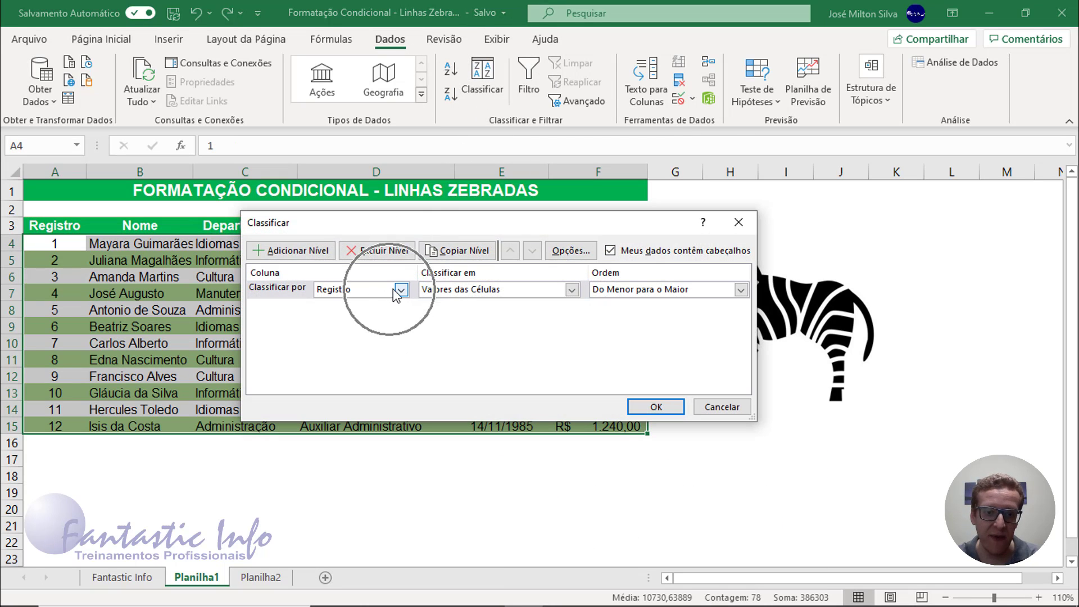
{"action": "left_click", "coordinate": [401, 290]}
{"action": "left_click", "coordinate": [373, 315]}
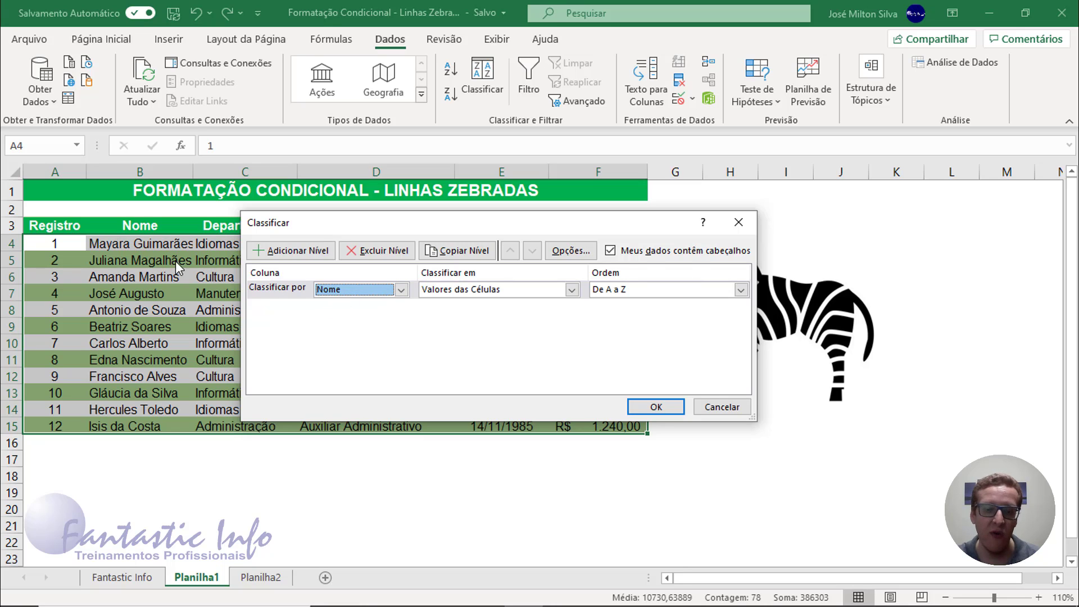
{"action": "key", "text": "ctrl"}
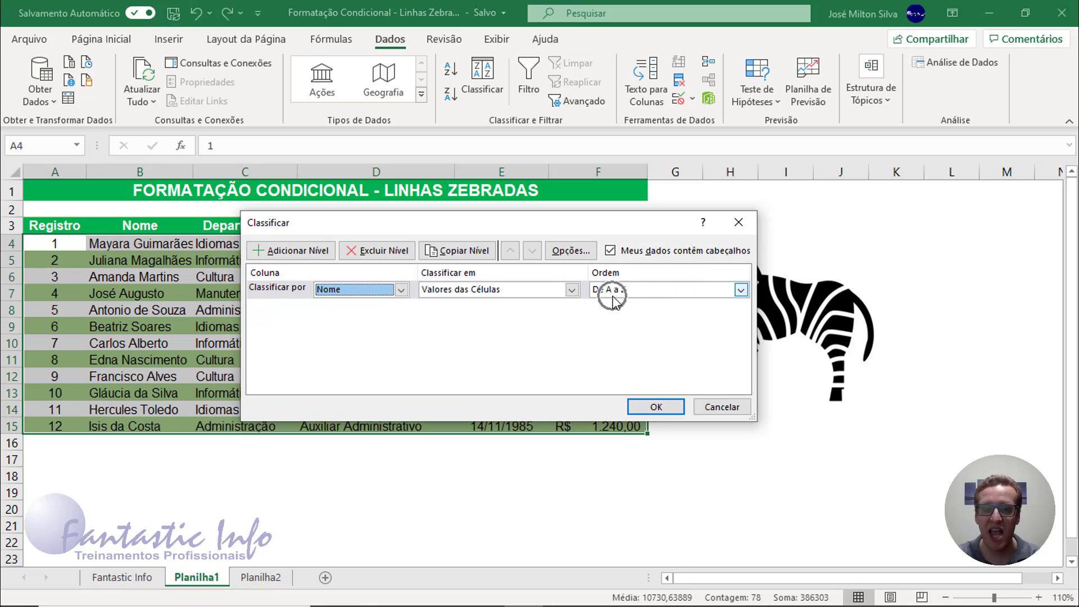
{"action": "left_click", "coordinate": [657, 407]}
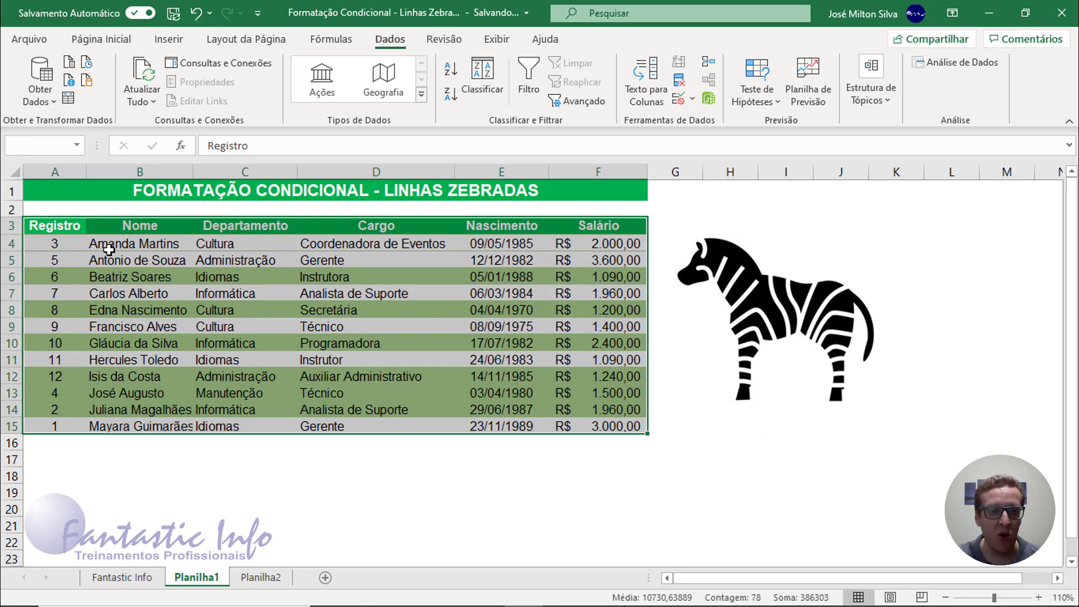
{"action": "left_click_drag", "start_coordinate": [112, 244], "coordinate": [140, 427]}
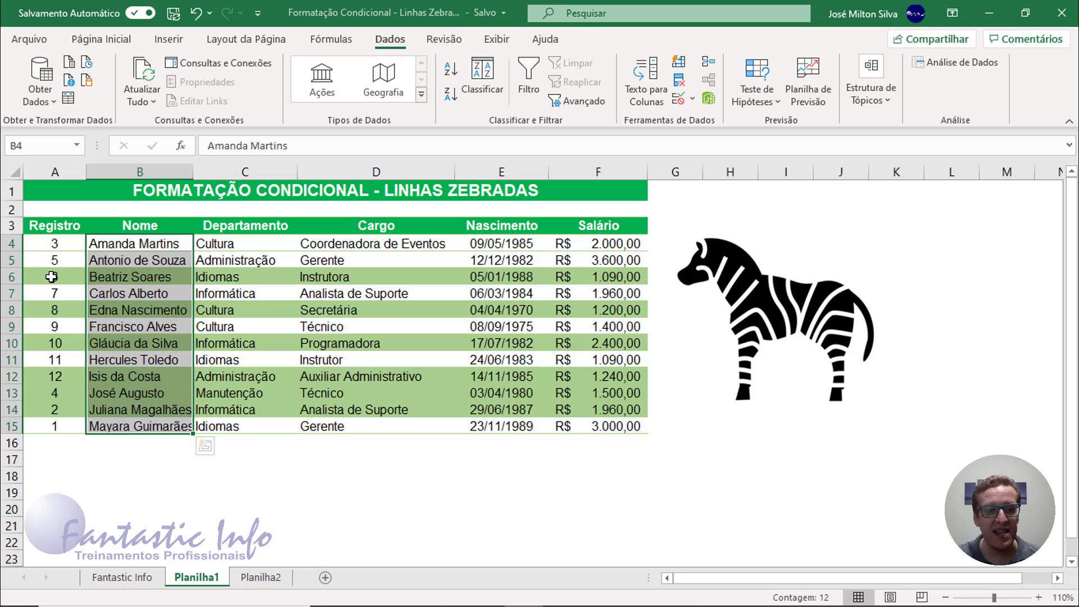
{"action": "left_click_drag", "start_coordinate": [119, 260], "coordinate": [145, 423]}
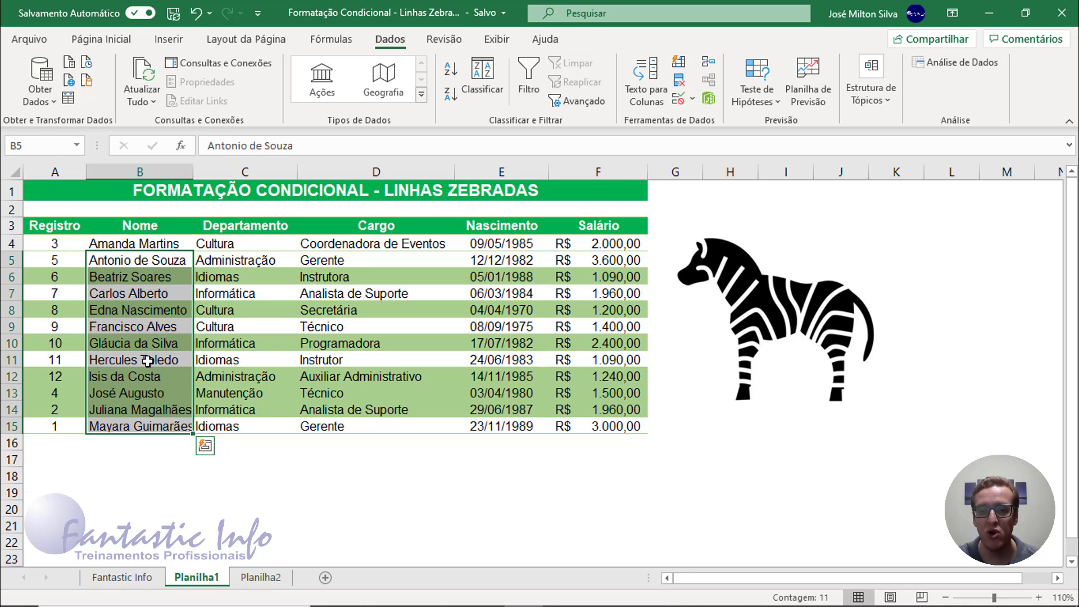
{"action": "left_click", "coordinate": [69, 247]}
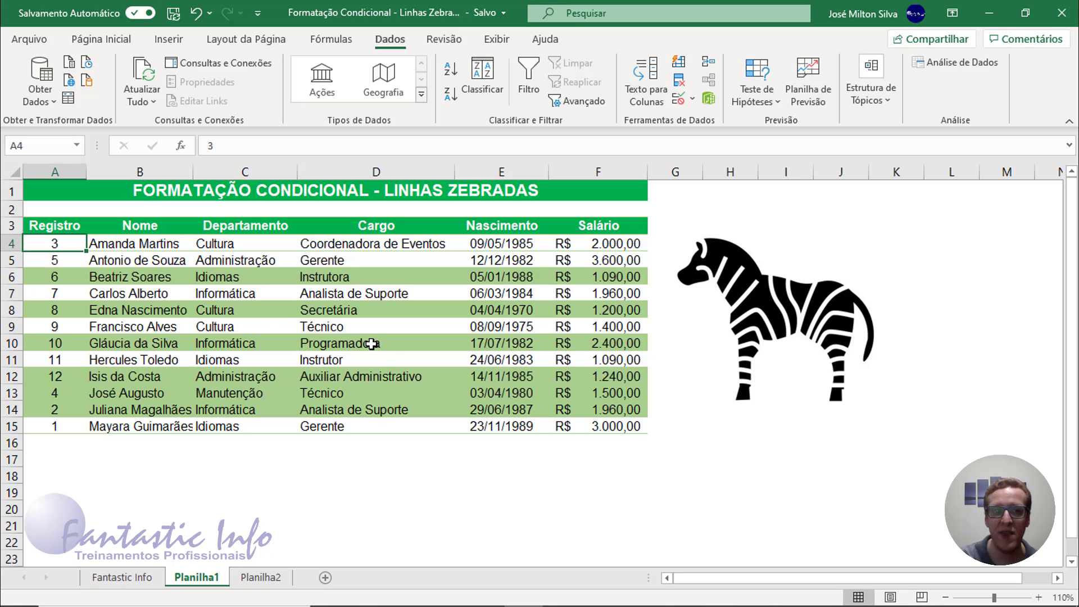
Switch to the Planilha2 sheet and select the table records in A4:F15
{"action": "left_click", "coordinate": [261, 578]}
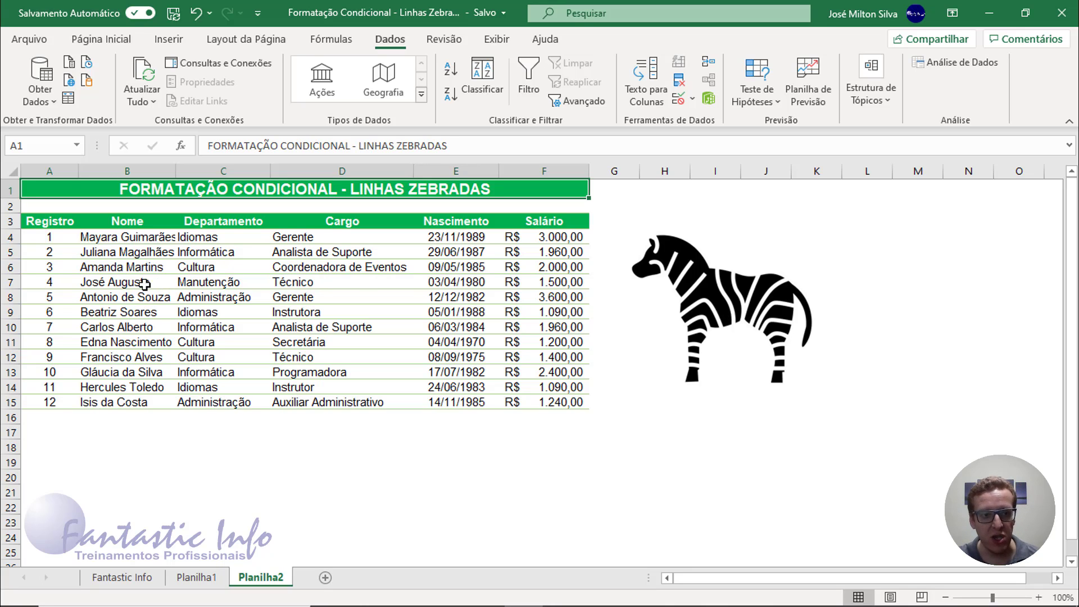
{"action": "left_click_drag", "start_coordinate": [42, 242], "coordinate": [247, 254]}
{"action": "left_click_drag", "start_coordinate": [326, 265], "coordinate": [517, 402]}
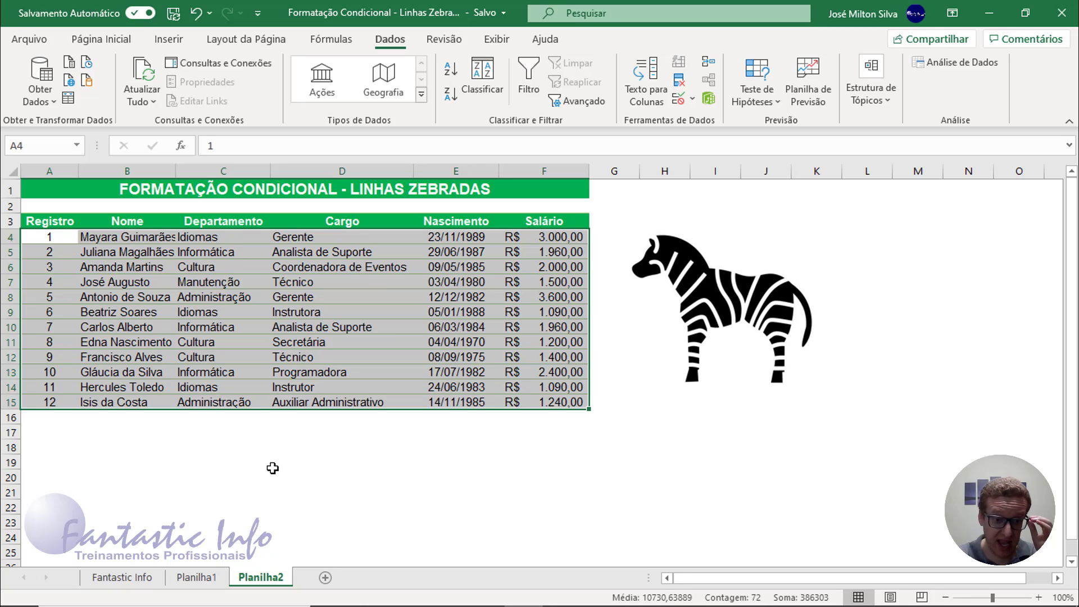
Enter the formula =LIN() in cell B18, below the table
{"action": "left_click", "coordinate": [141, 447]}
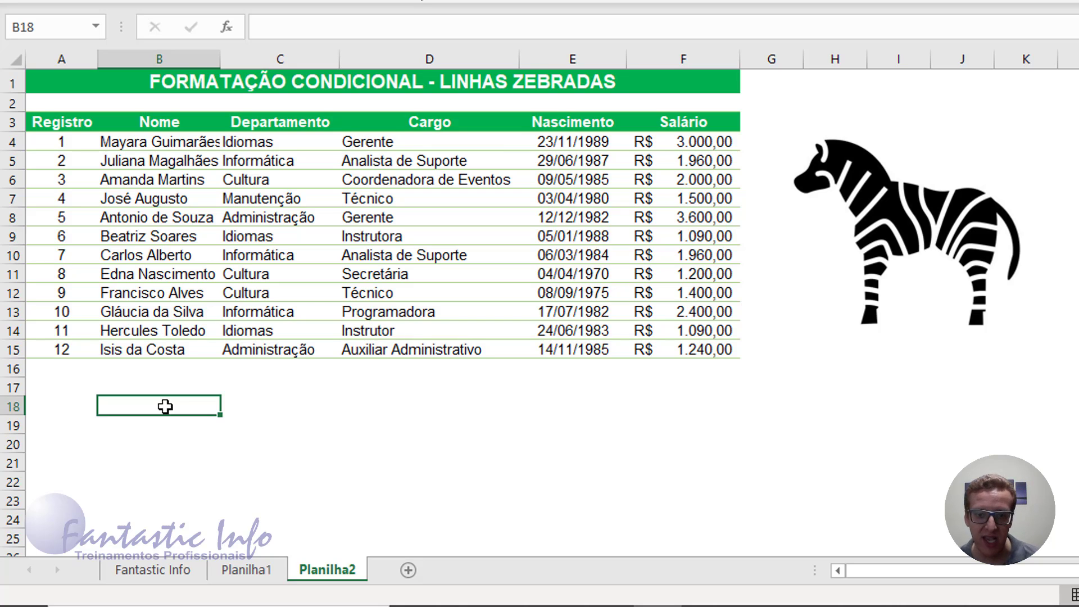
{"action": "type", "text": "=LIN"}
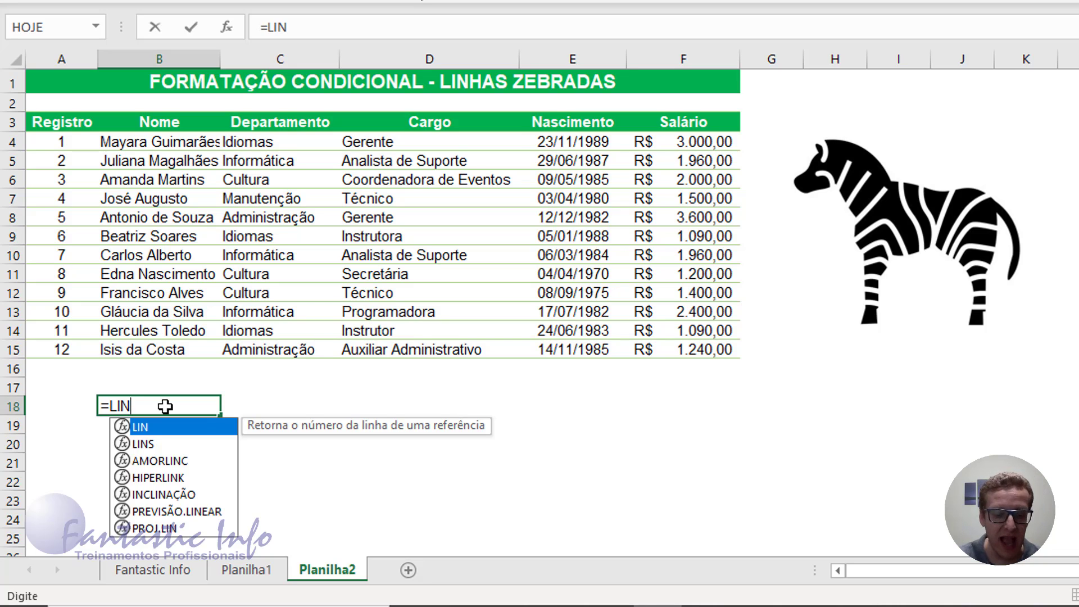
{"action": "type", "text": "()"}
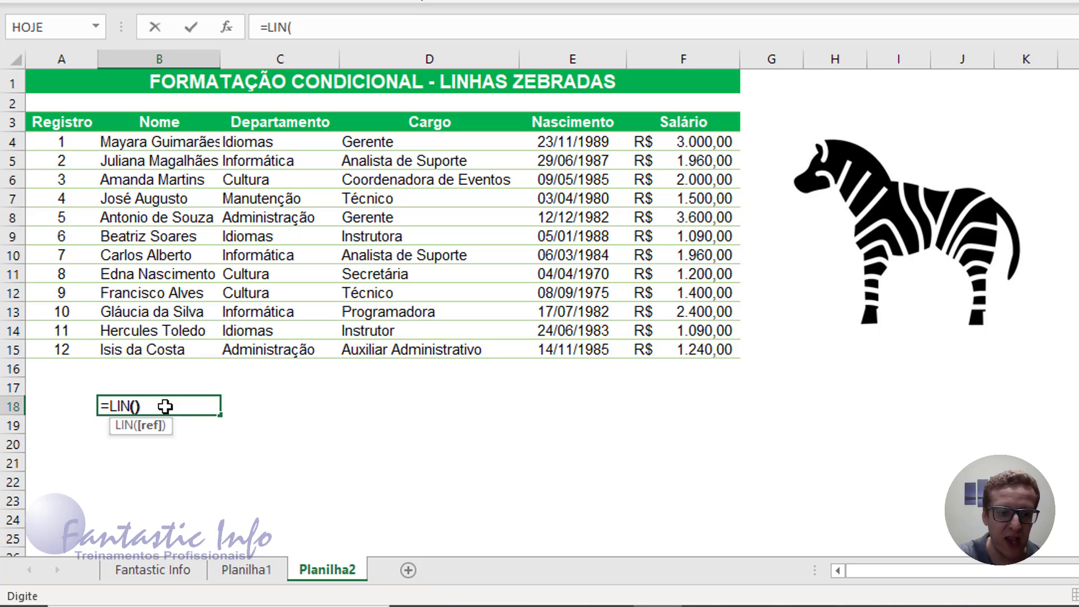
{"action": "key", "text": "Return"}
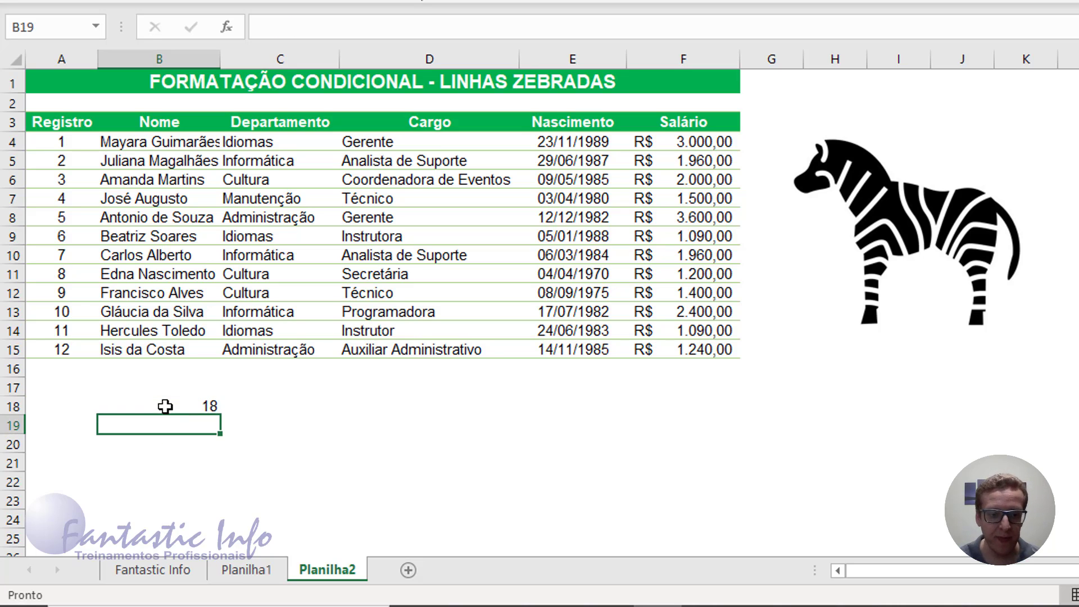
Fill the row-number formula from B18 down to B21
{"action": "left_click", "coordinate": [228, 410]}
{"action": "left_click", "coordinate": [193, 402]}
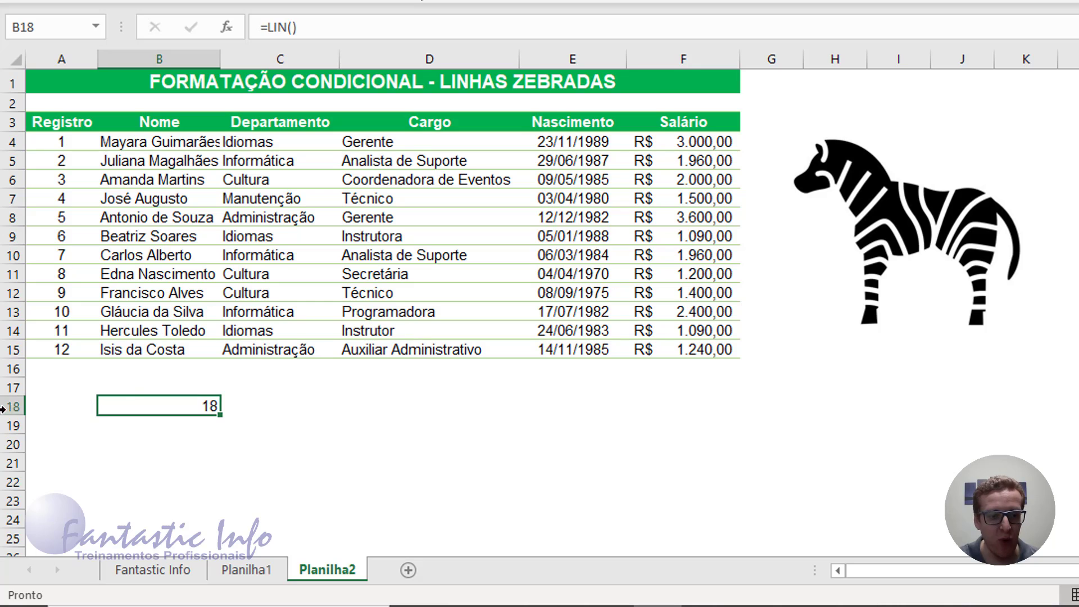
{"action": "double_click", "coordinate": [140, 402]}
{"action": "key", "text": "Return"}
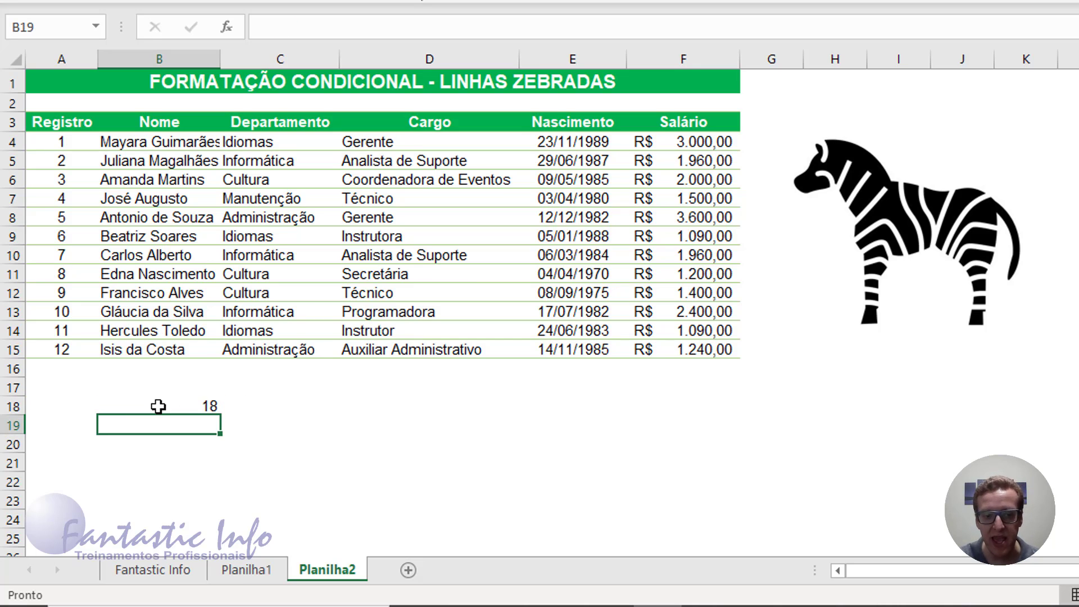
{"action": "left_click", "coordinate": [157, 406]}
{"action": "left_click_drag", "start_coordinate": [219, 417], "coordinate": [206, 479]}
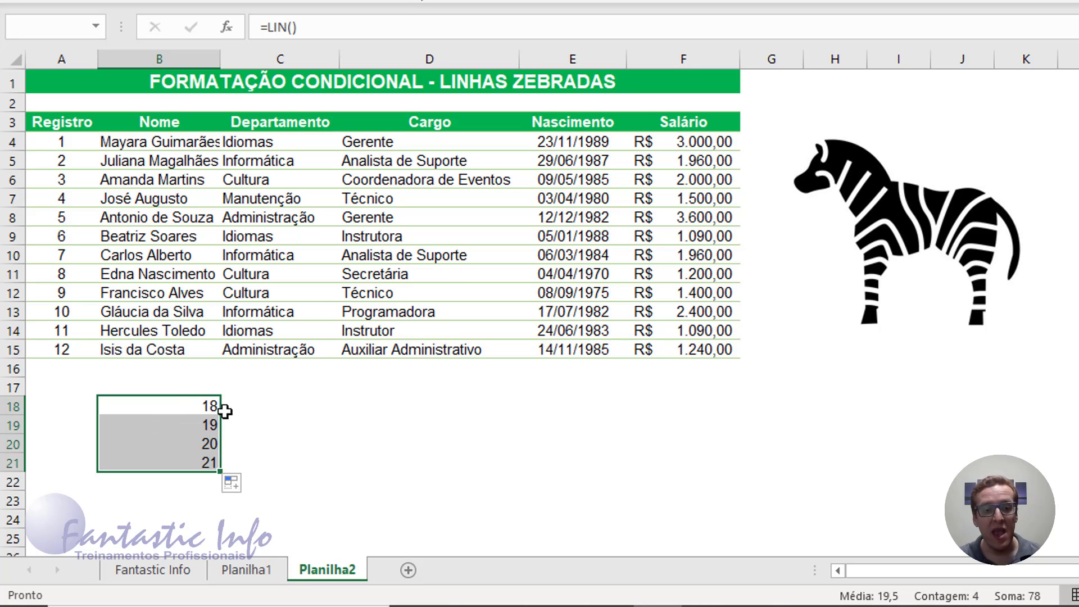
Enter =ÉPAR(LIN()) in cell C18 and fill the formula down to C21
{"action": "left_click", "coordinate": [265, 394]}
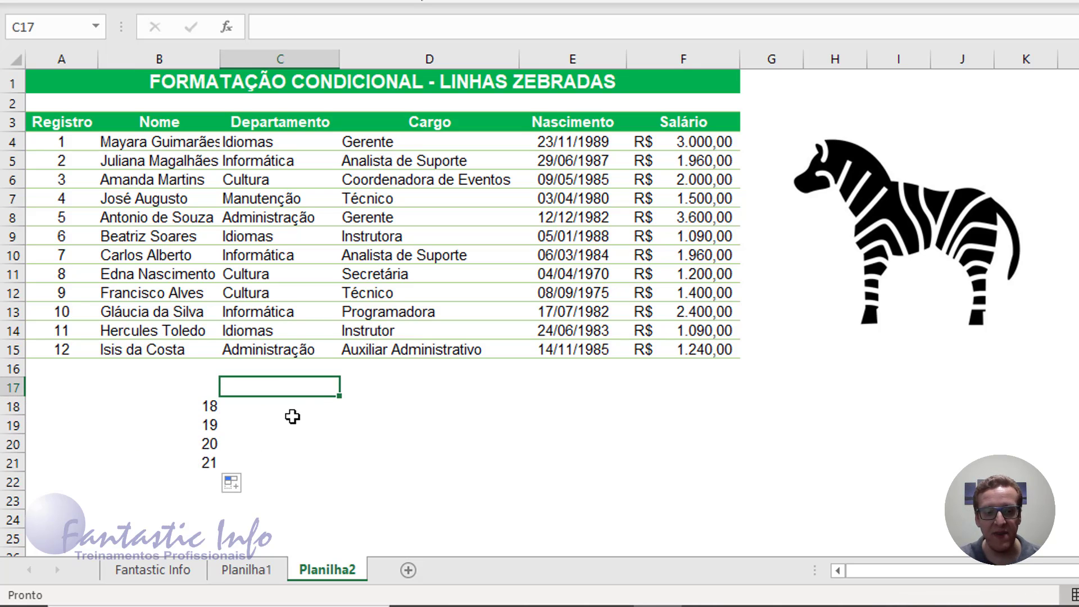
{"action": "left_click", "coordinate": [293, 410]}
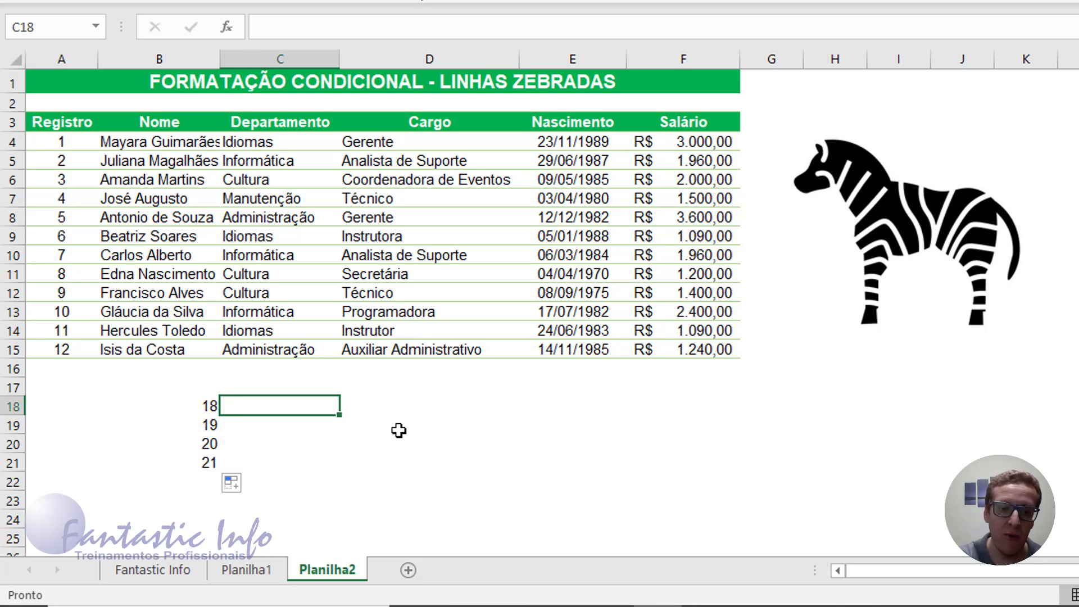
{"action": "type", "text": "="}
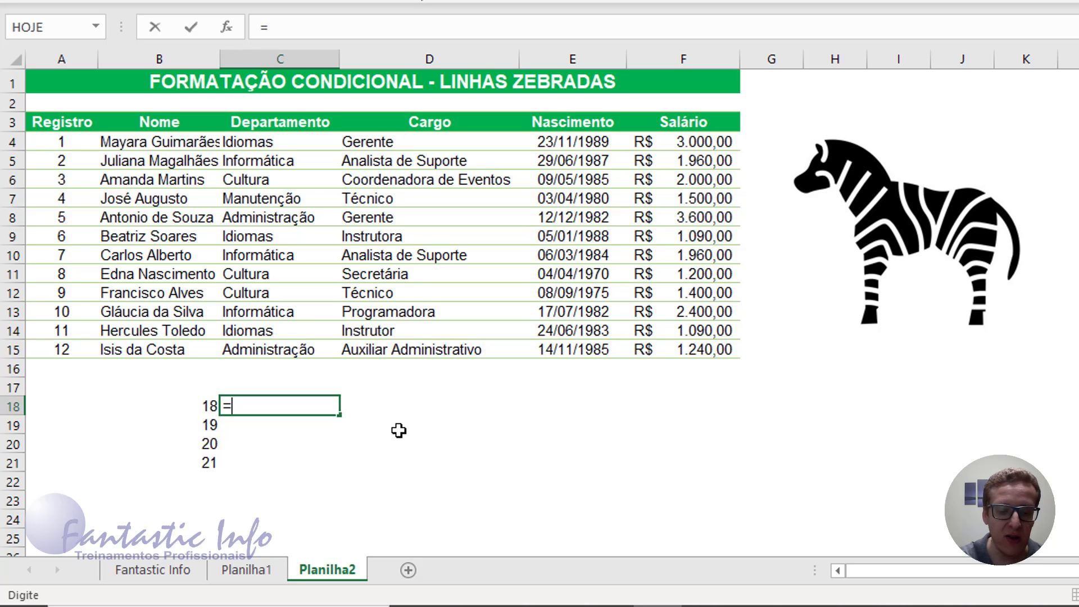
{"action": "type", "text": "ÉP"}
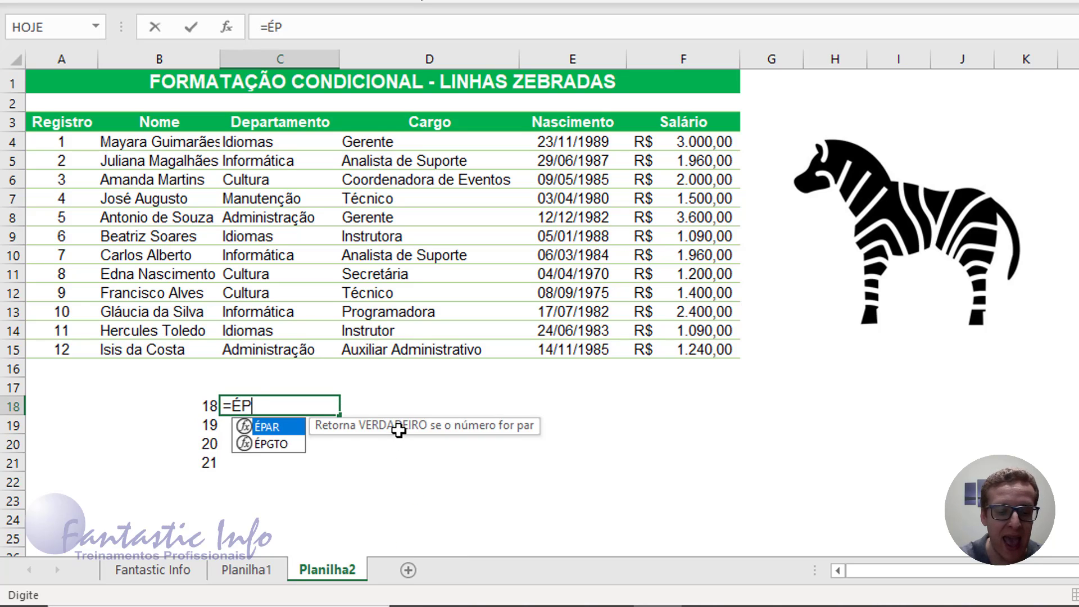
{"action": "type", "text": "AR("}
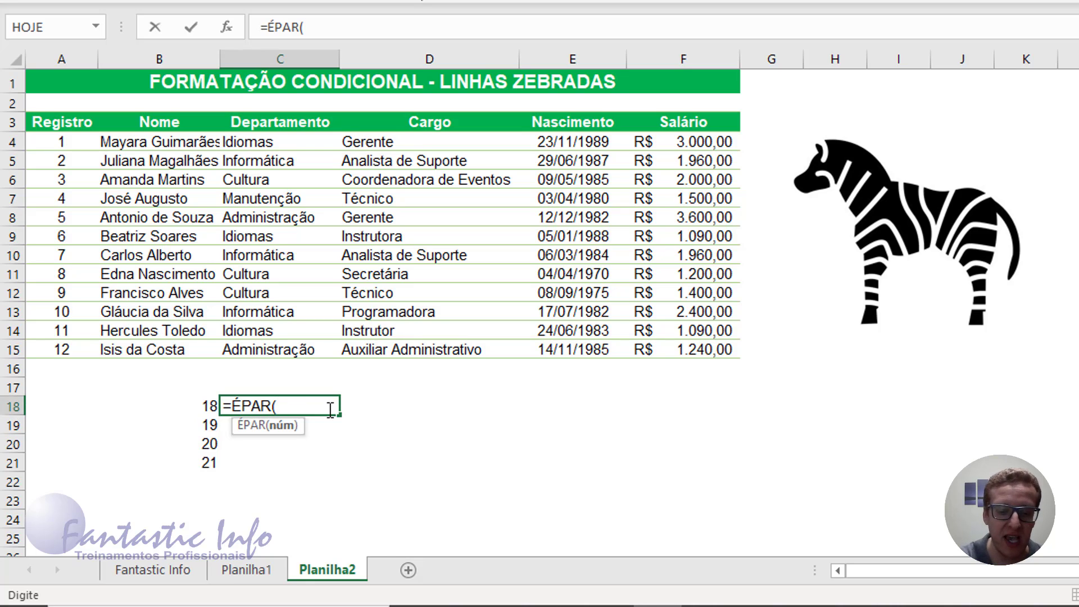
{"action": "type", "text": "LIN"}
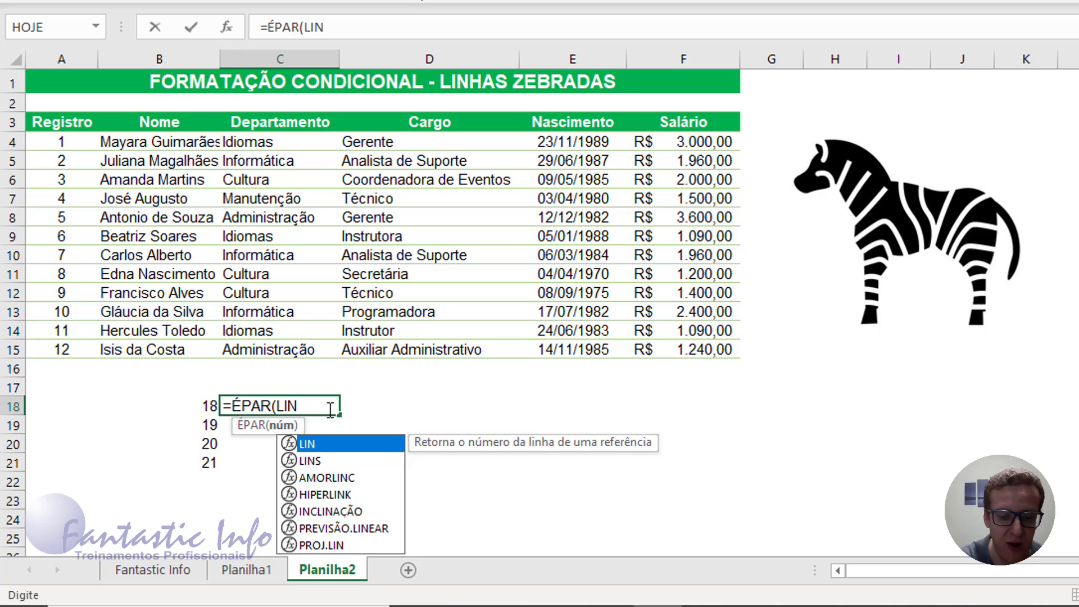
{"action": "type", "text": "()"}
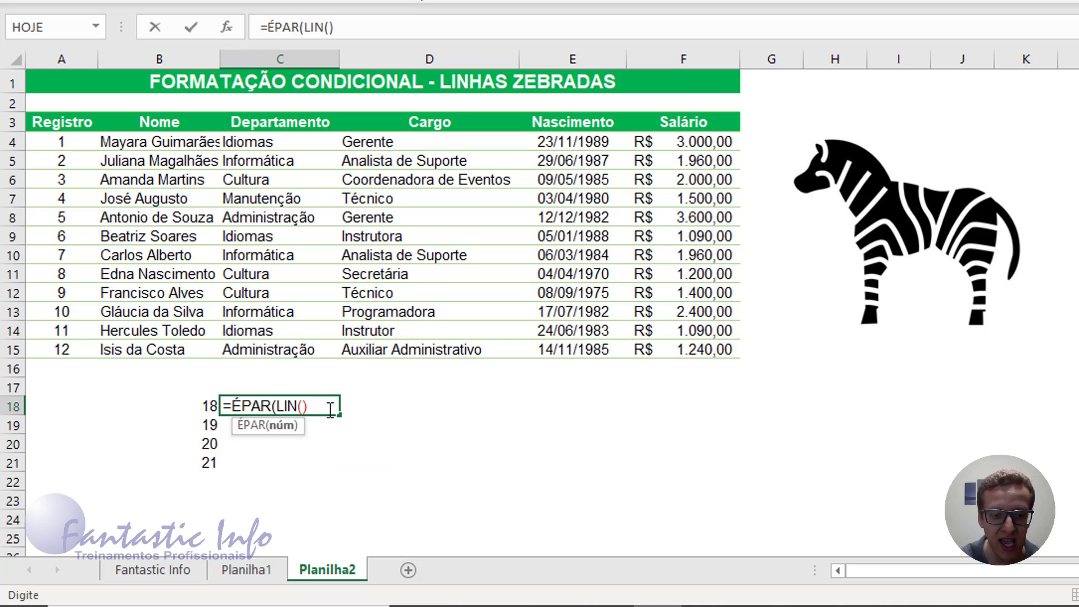
{"action": "type", "text": ")"}
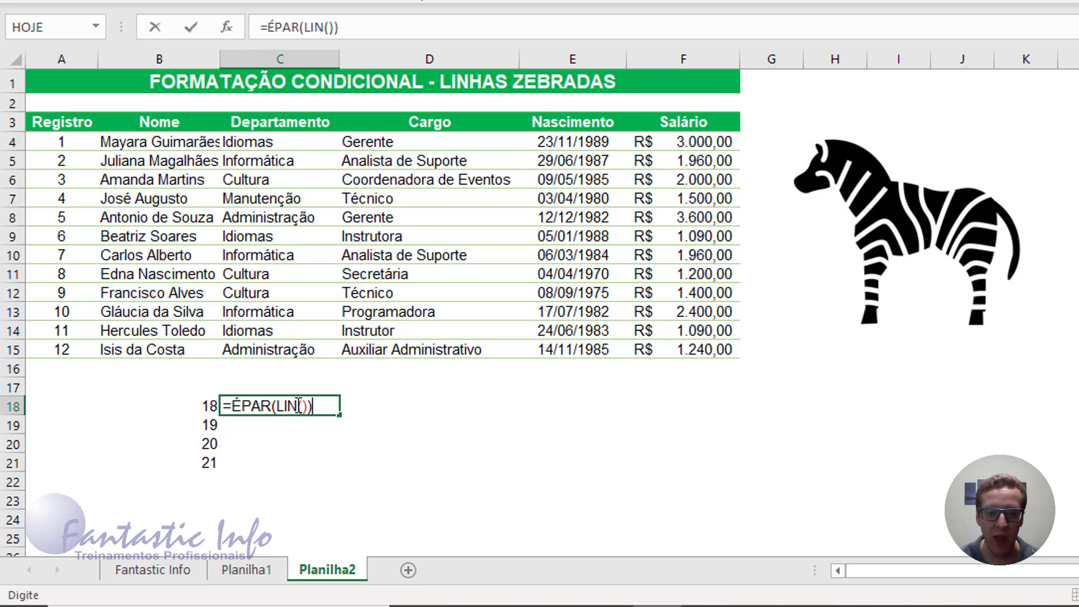
{"action": "key", "text": "Return"}
{"action": "left_click", "coordinate": [307, 403]}
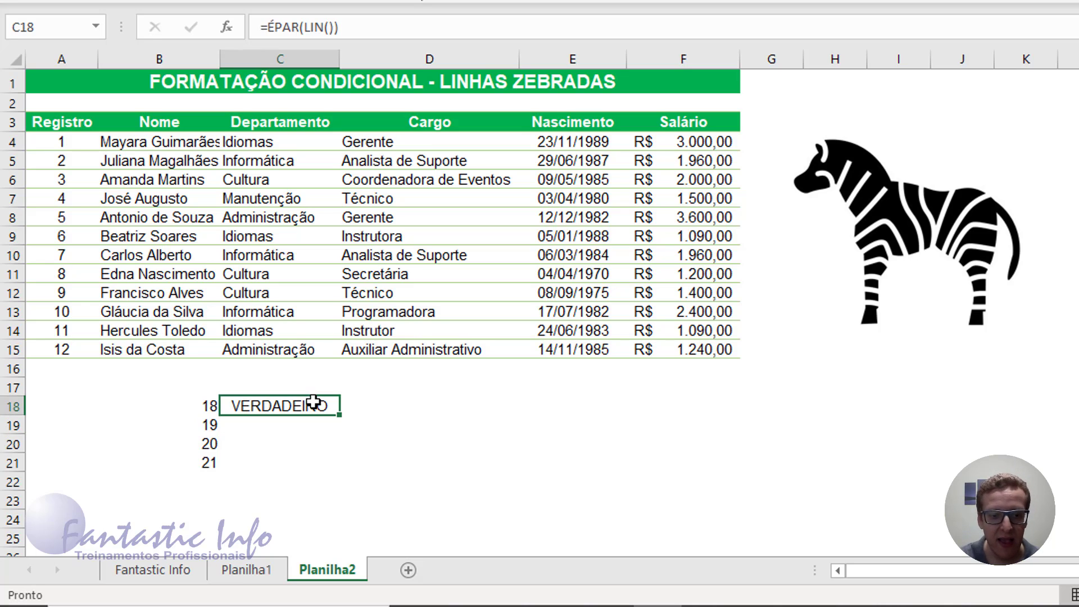
{"action": "left_click_drag", "start_coordinate": [339, 413], "coordinate": [340, 468]}
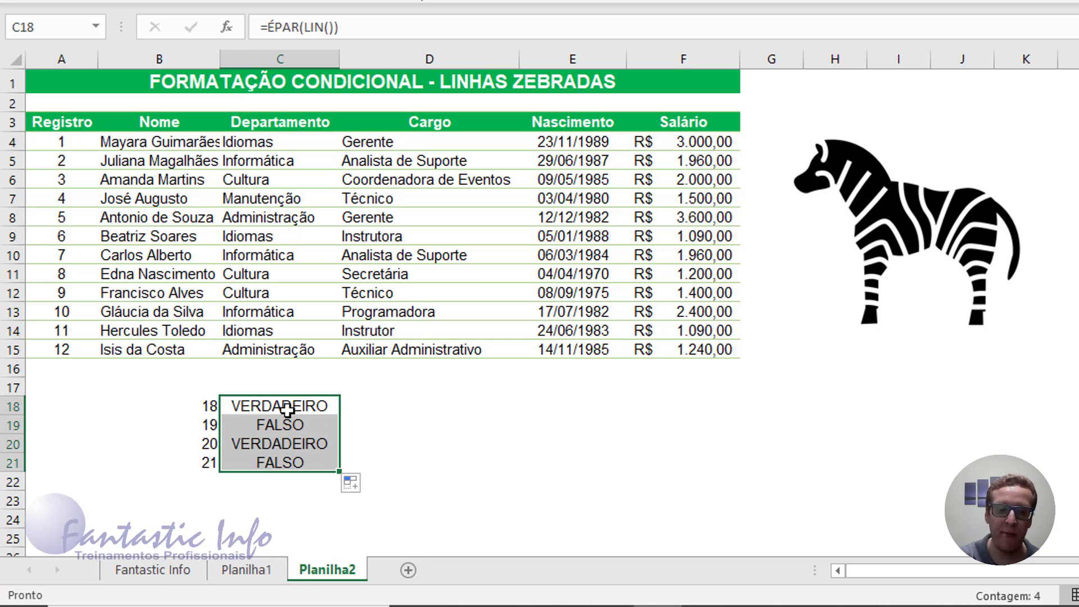
Label the even-number test column by entering Par in cell C17 and centring it
{"action": "left_click", "coordinate": [284, 387]}
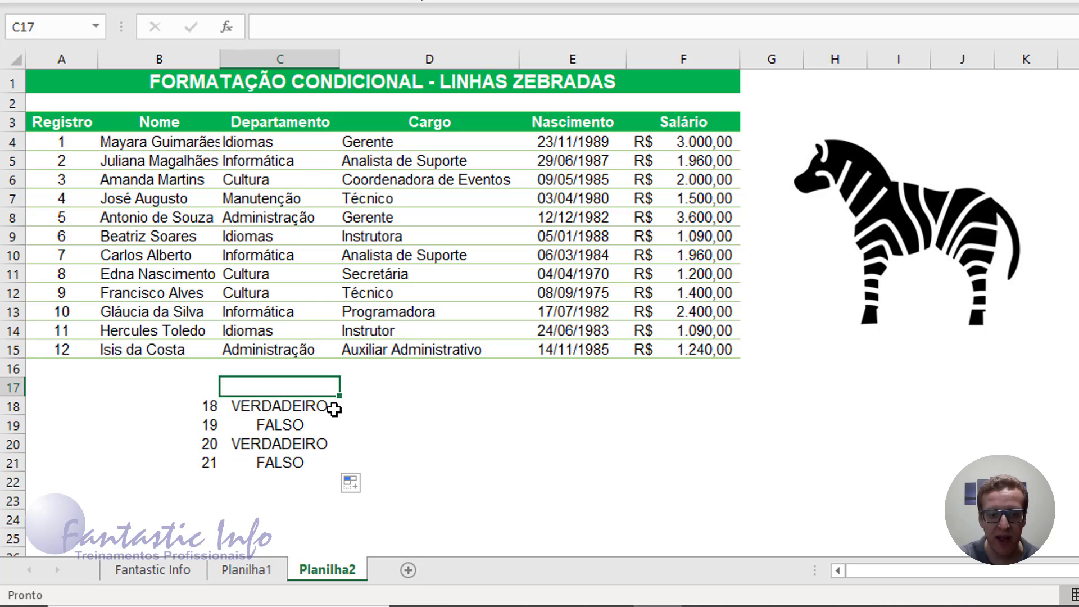
{"action": "type", "text": "pAIR"}
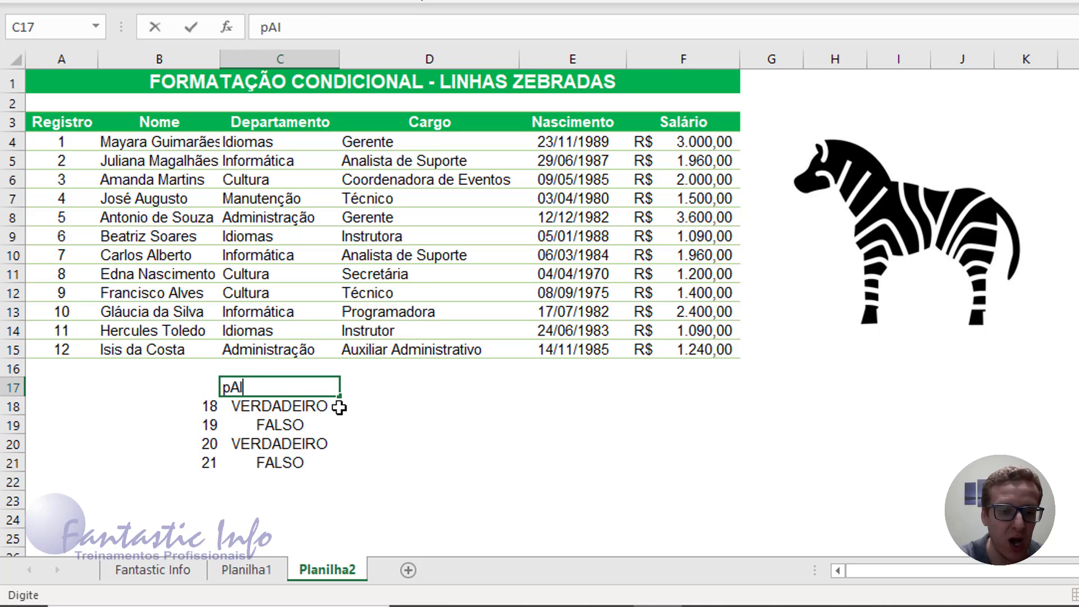
{"action": "key", "text": "BackSpace"}
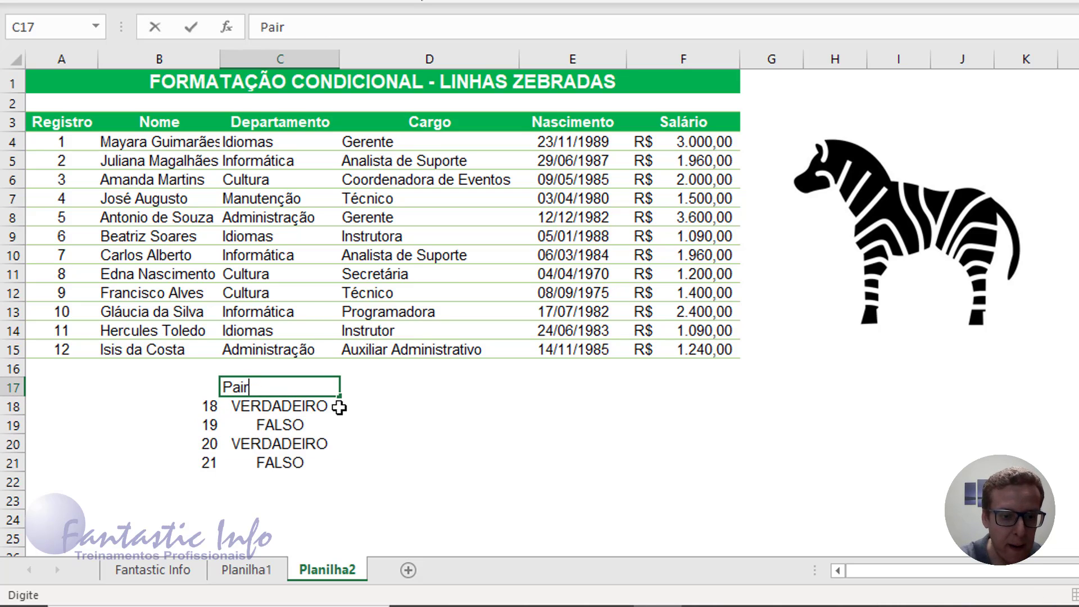
{"action": "key", "text": "BackSpace"}
{"action": "key", "text": "BackSpace"}
{"action": "type", "text": "r"}
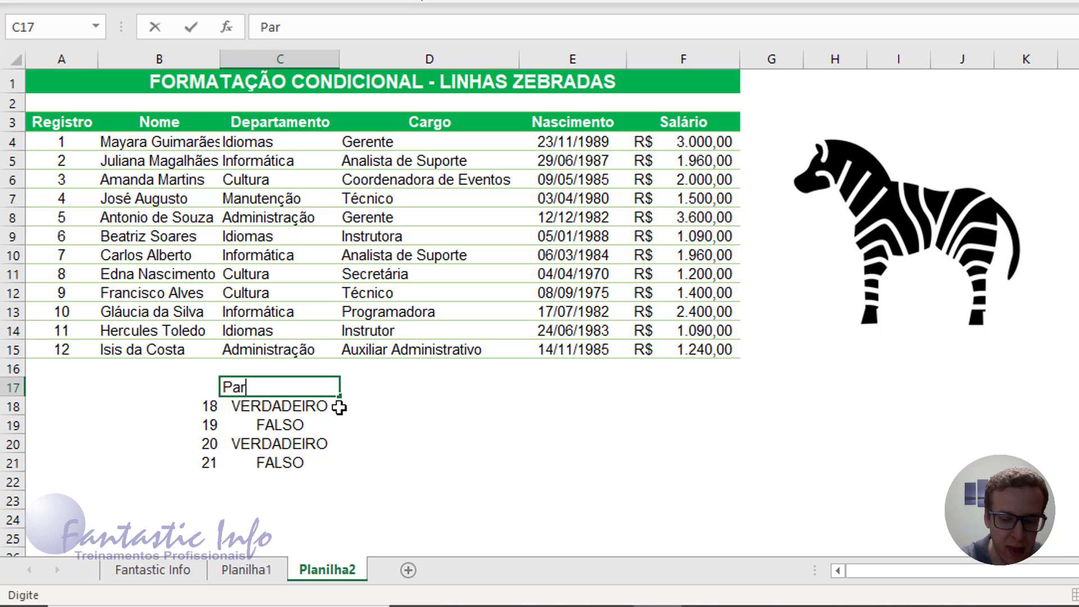
{"action": "key", "text": "Return"}
{"action": "left_click", "coordinate": [310, 385]}
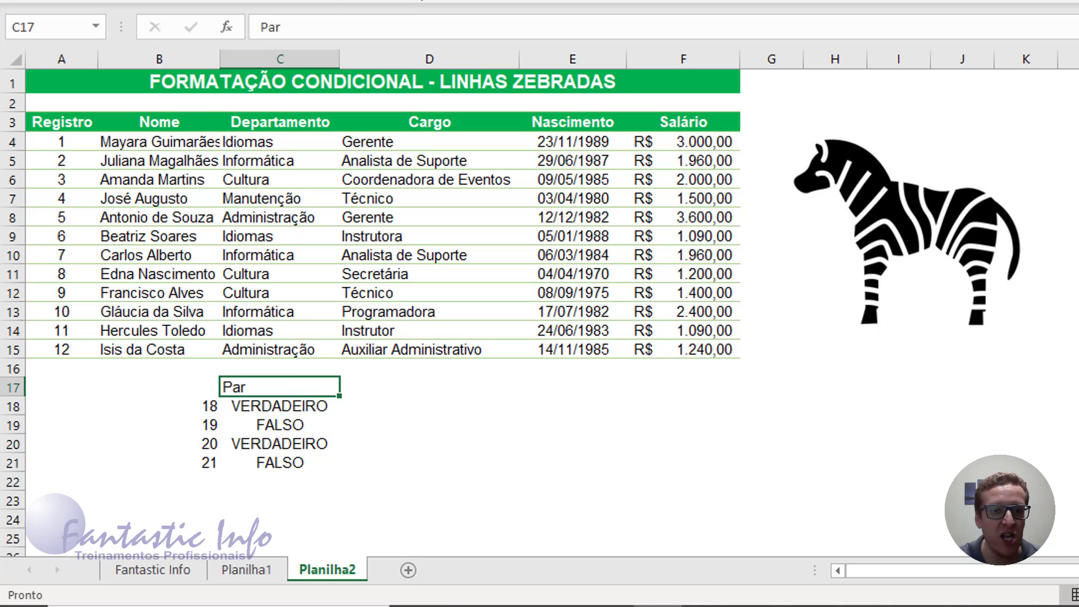
{"action": "left_click", "coordinate": [303, 1]}
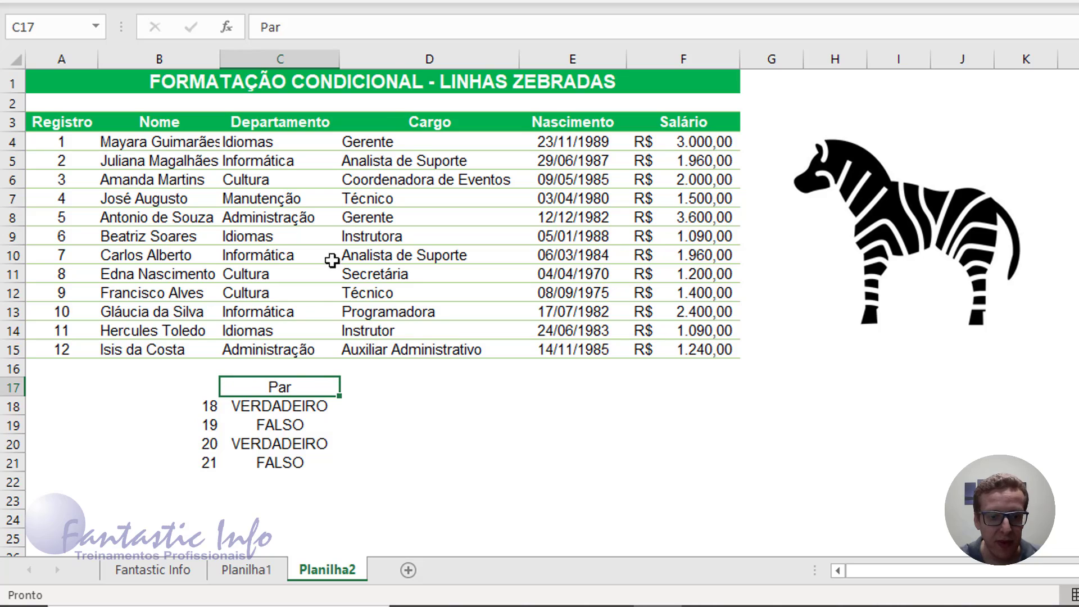
Add the heading Ímpar in cell D17 and centre it
{"action": "left_click", "coordinate": [380, 389]}
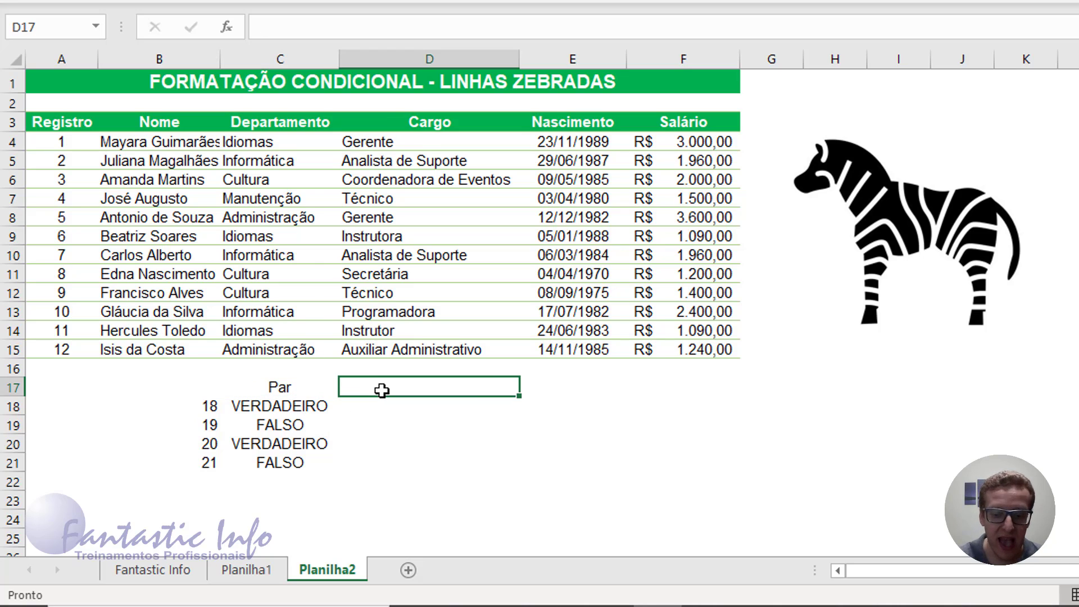
{"action": "type", "text": "Ímpar"}
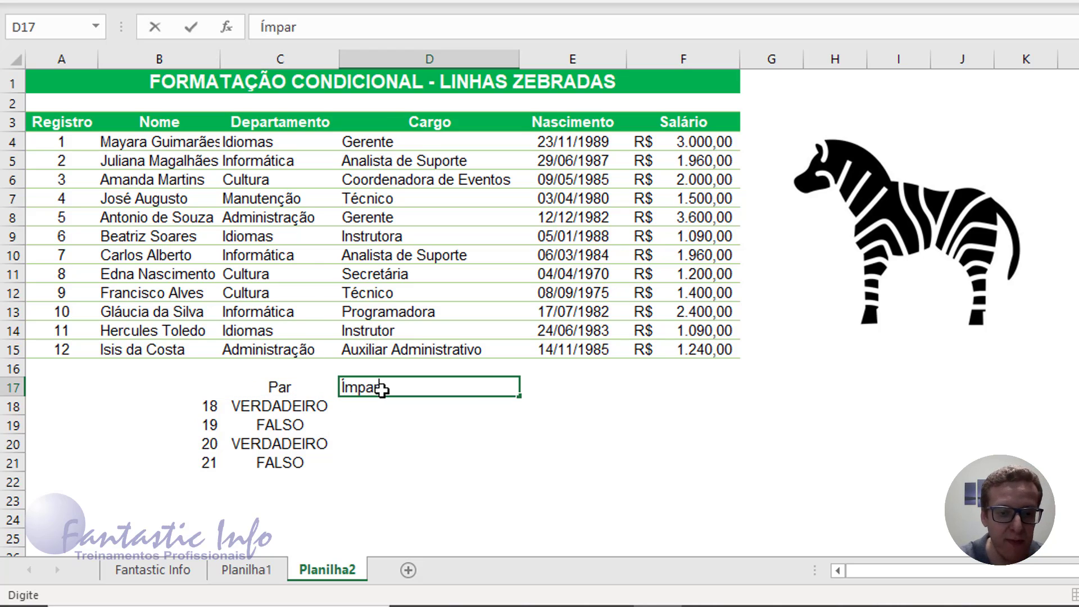
{"action": "key", "text": "Return"}
{"action": "left_click", "coordinate": [374, 388]}
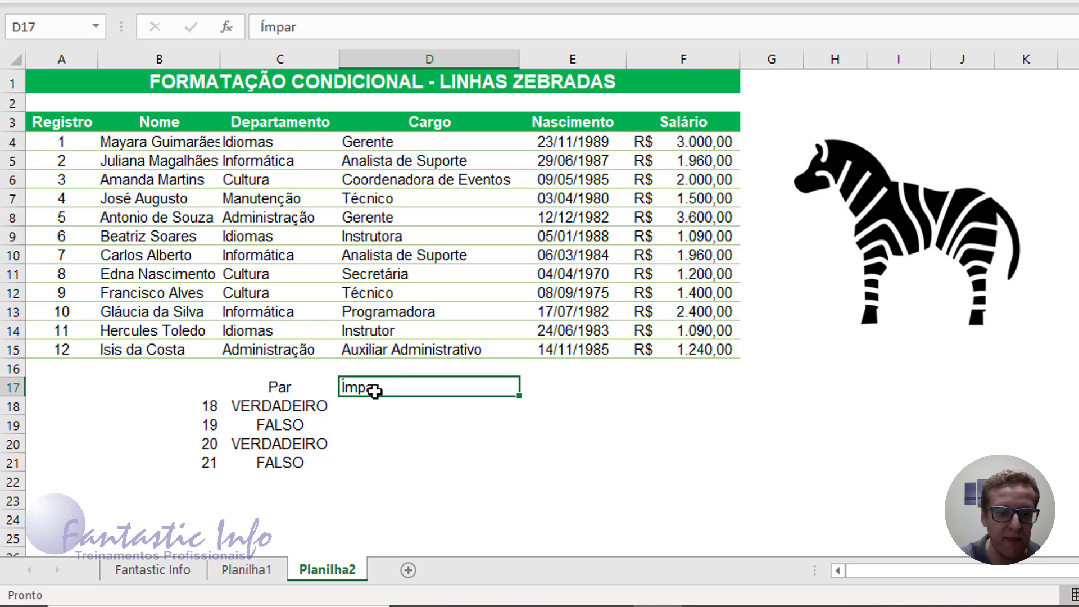
{"action": "left_click", "coordinate": [304, 1]}
Enter =ÉIMPAR(LIN()) in cell D18 and fill the formula down to D21
{"action": "left_click", "coordinate": [425, 420]}
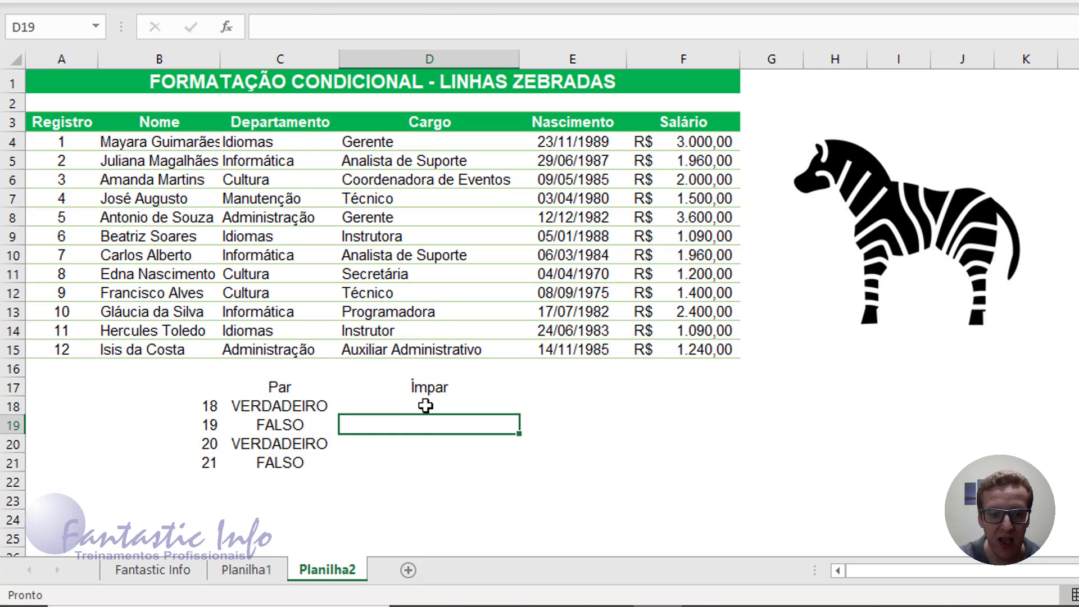
{"action": "left_click", "coordinate": [426, 405]}
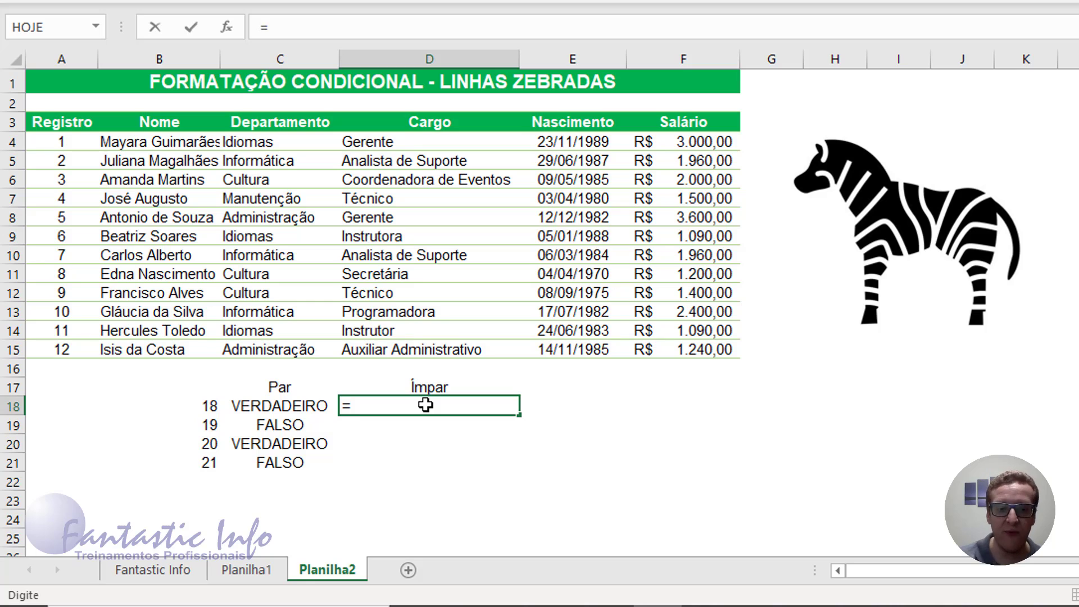
{"action": "type", "text": "é"}
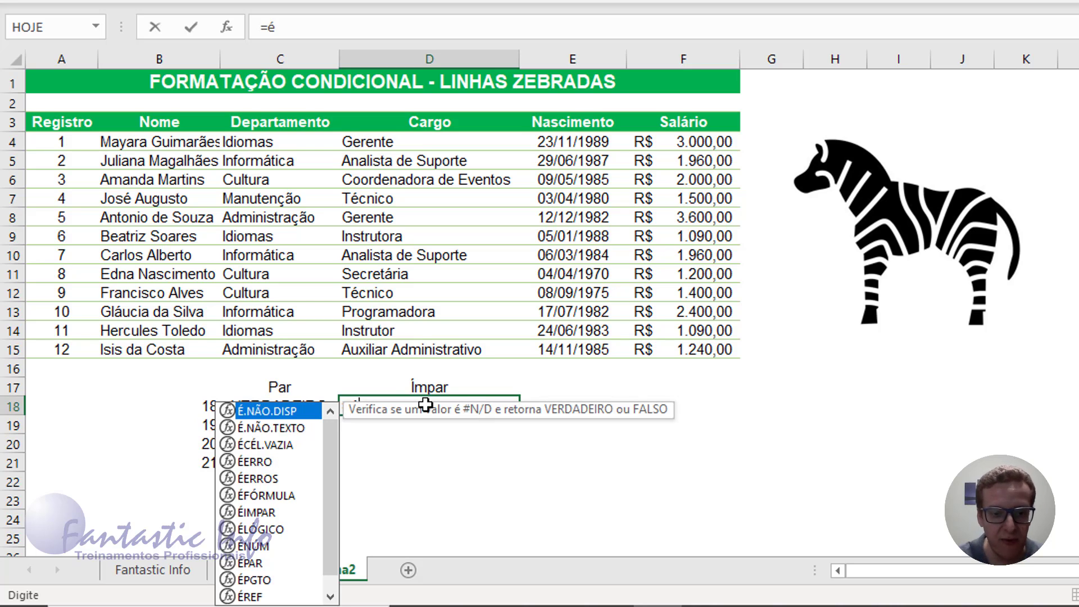
{"action": "type", "text": "ímp"}
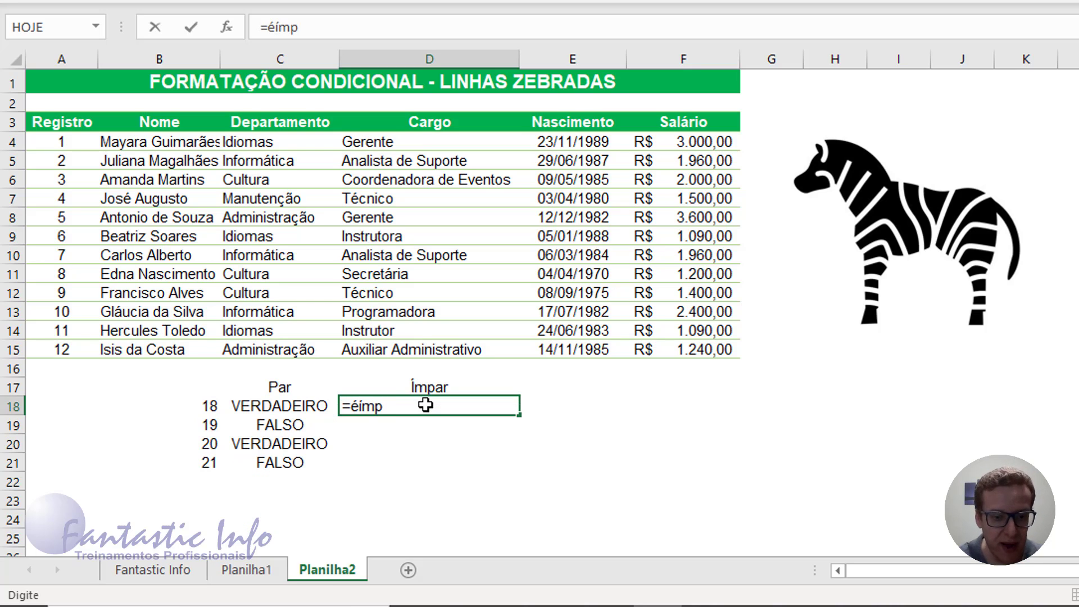
{"action": "key", "text": "BackSpace"}
{"action": "key", "text": "BackSpace"}
{"action": "key", "text": "BackSpace"}
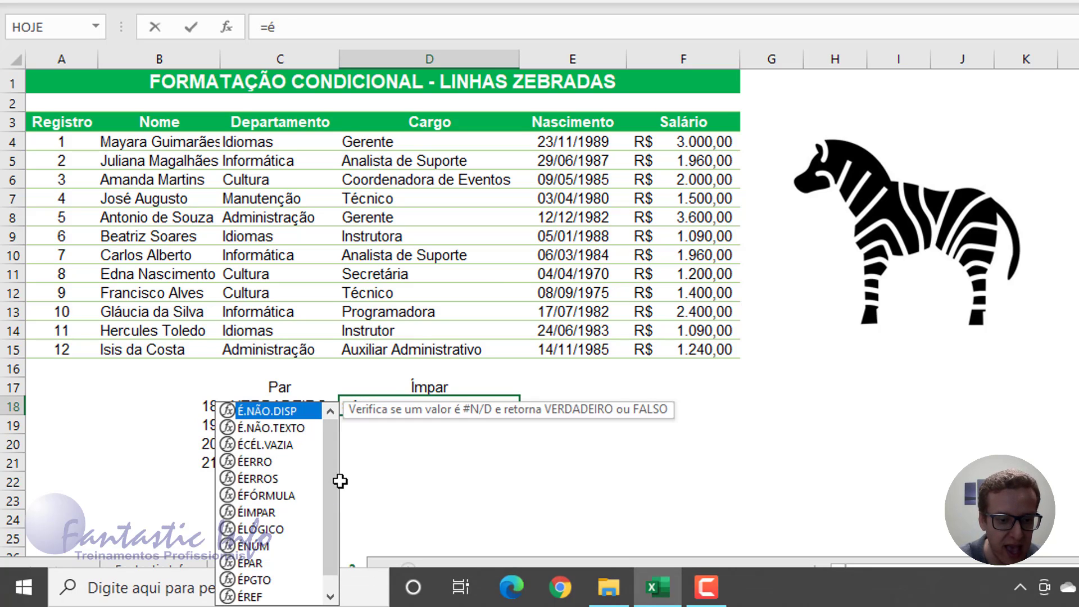
{"action": "double_click", "coordinate": [283, 512]}
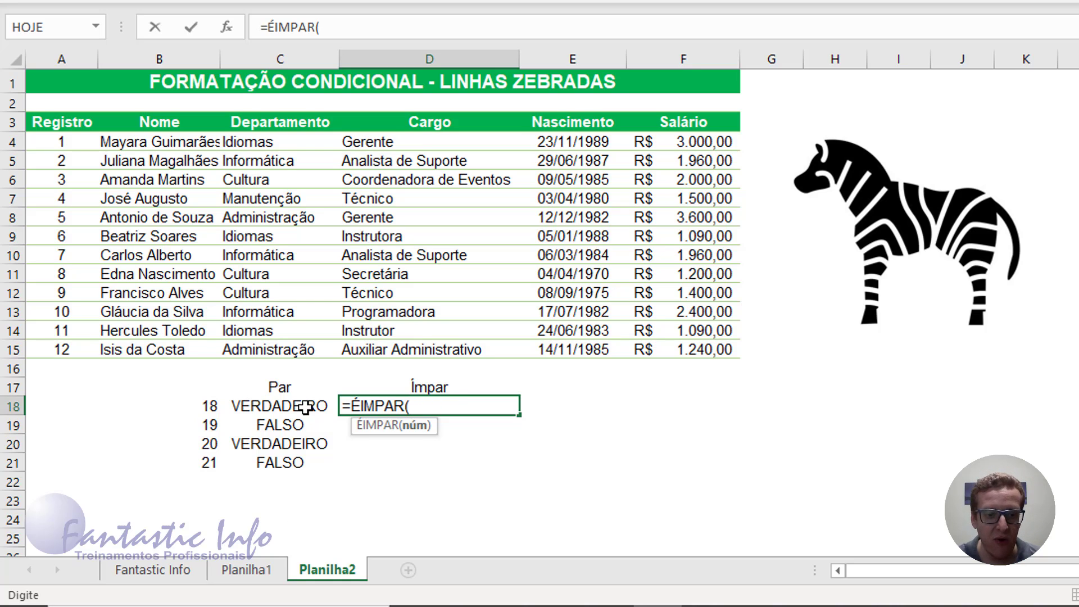
{"action": "type", "text": "lin"}
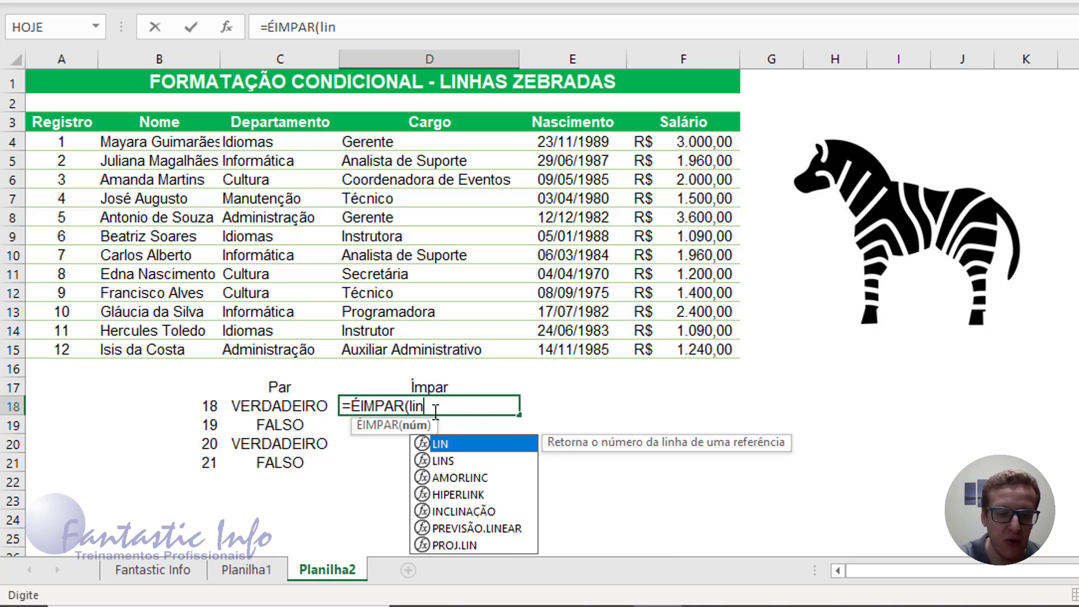
{"action": "type", "text": "())"}
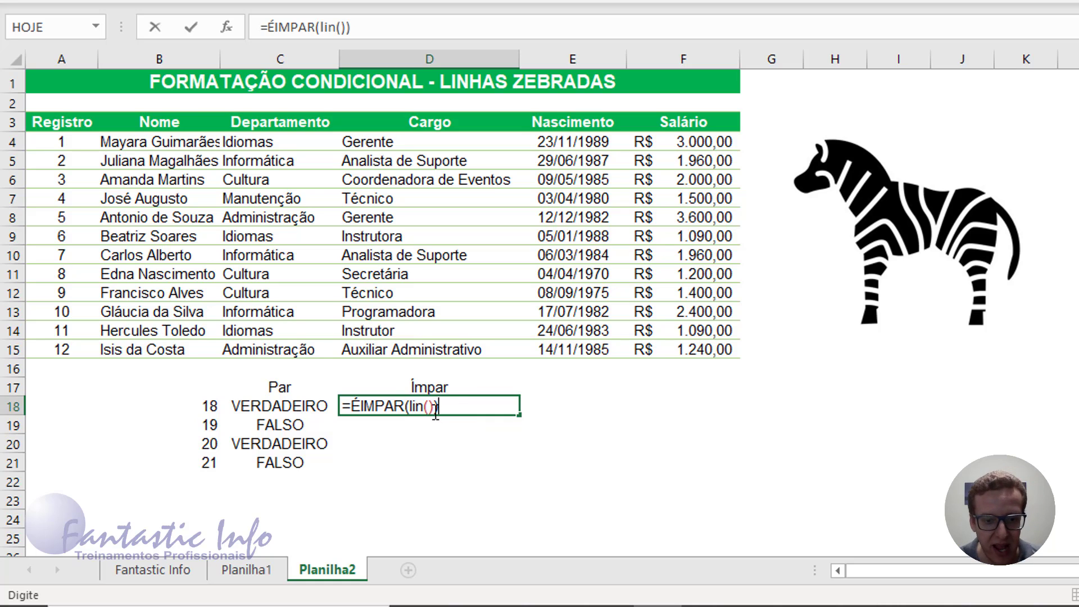
{"action": "key", "text": "Return"}
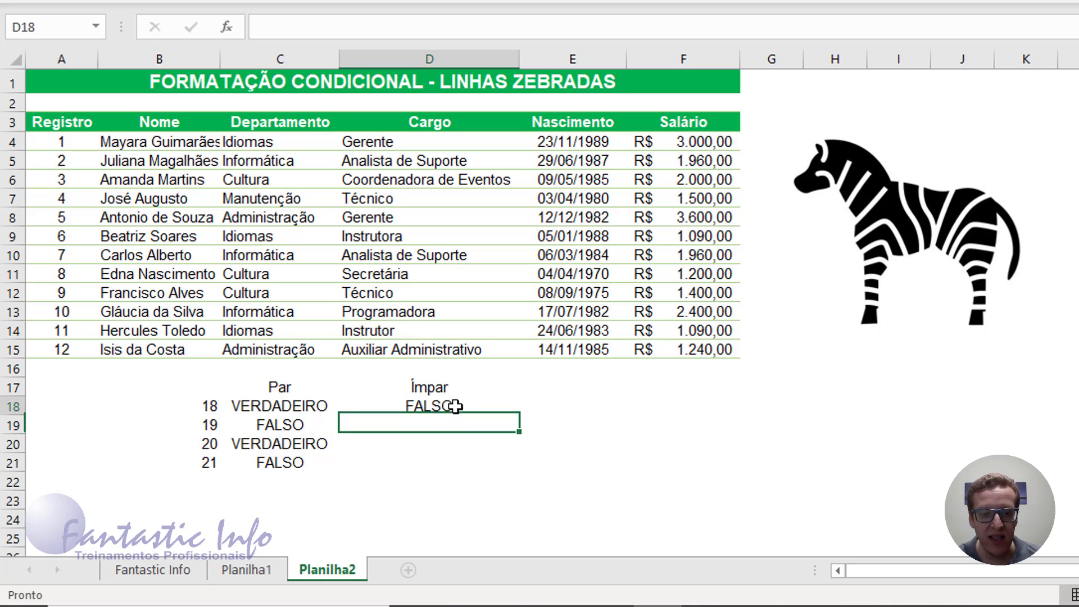
{"action": "left_click", "coordinate": [447, 406]}
{"action": "left_click_drag", "start_coordinate": [521, 416], "coordinate": [514, 470]}
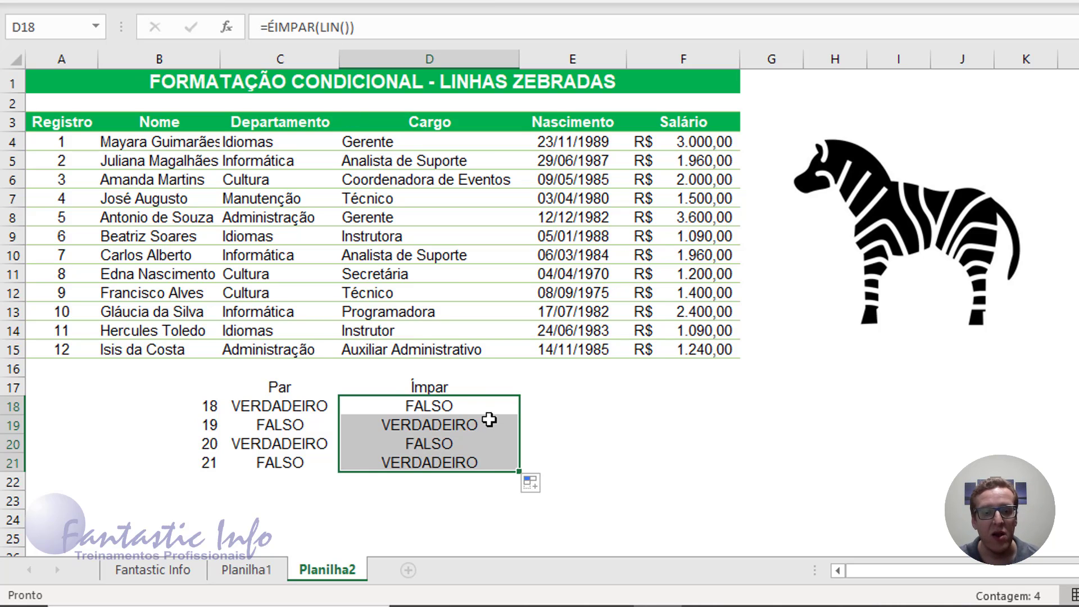
Review the even-number test formula in cell C18 without changing it
{"action": "left_click", "coordinate": [325, 413]}
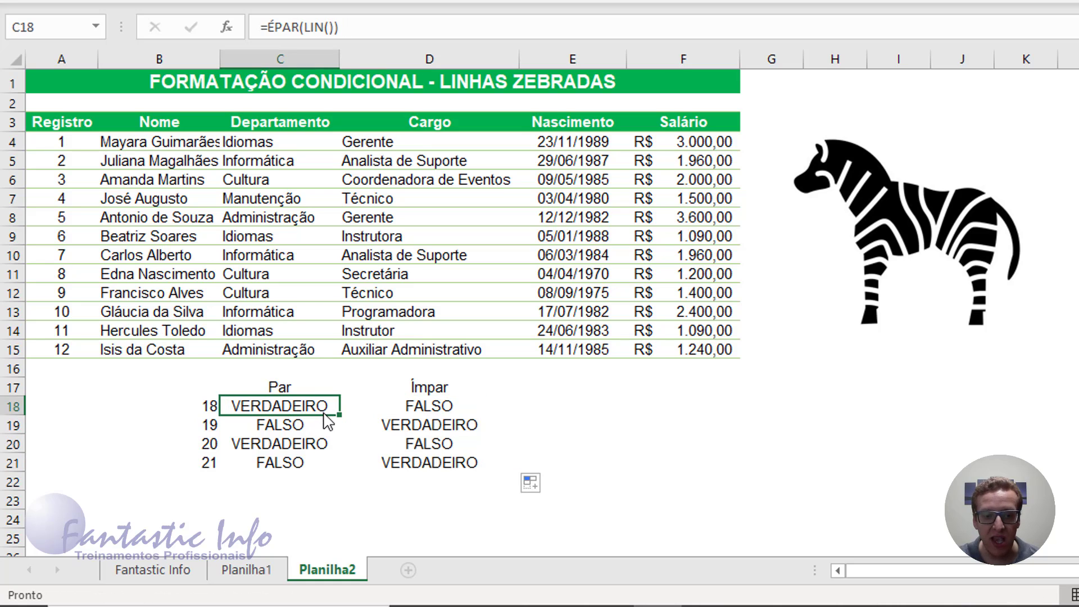
{"action": "double_click", "coordinate": [328, 417]}
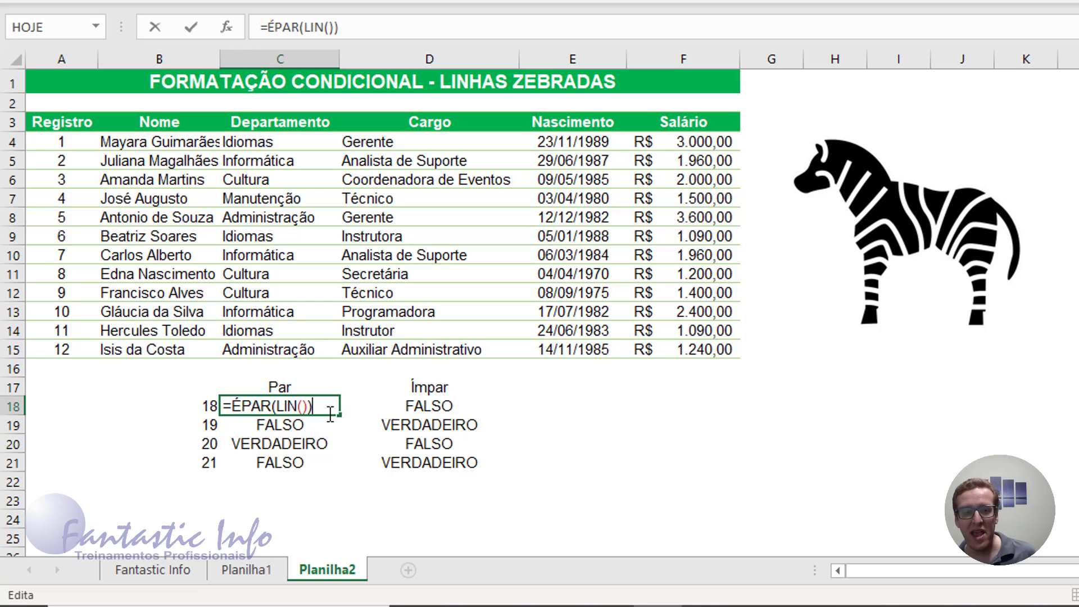
{"action": "key", "text": "Return"}
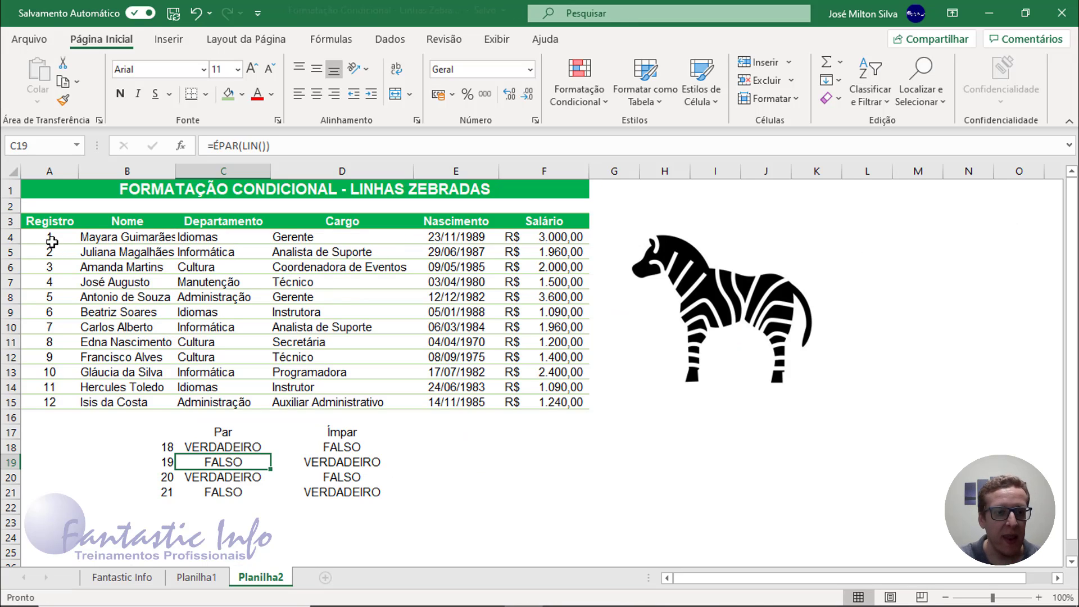
Start a new conditional formatting rule for the table data in A4:F15, excluding the header row
{"action": "left_click_drag", "start_coordinate": [52, 241], "coordinate": [527, 403]}
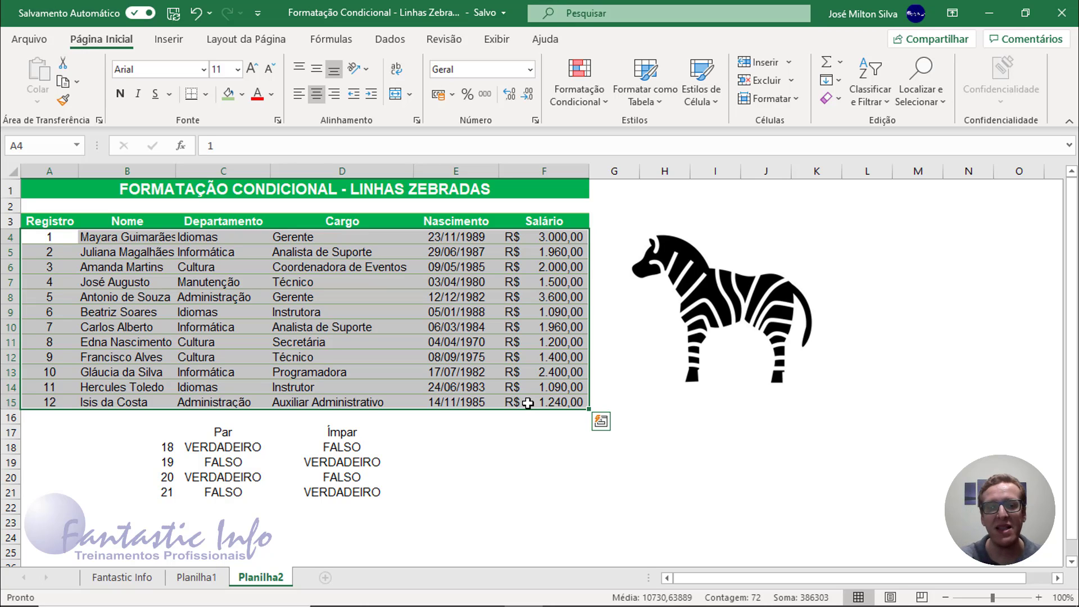
{"action": "left_click", "coordinate": [162, 250]}
{"action": "left_click_drag", "start_coordinate": [52, 236], "coordinate": [544, 398]}
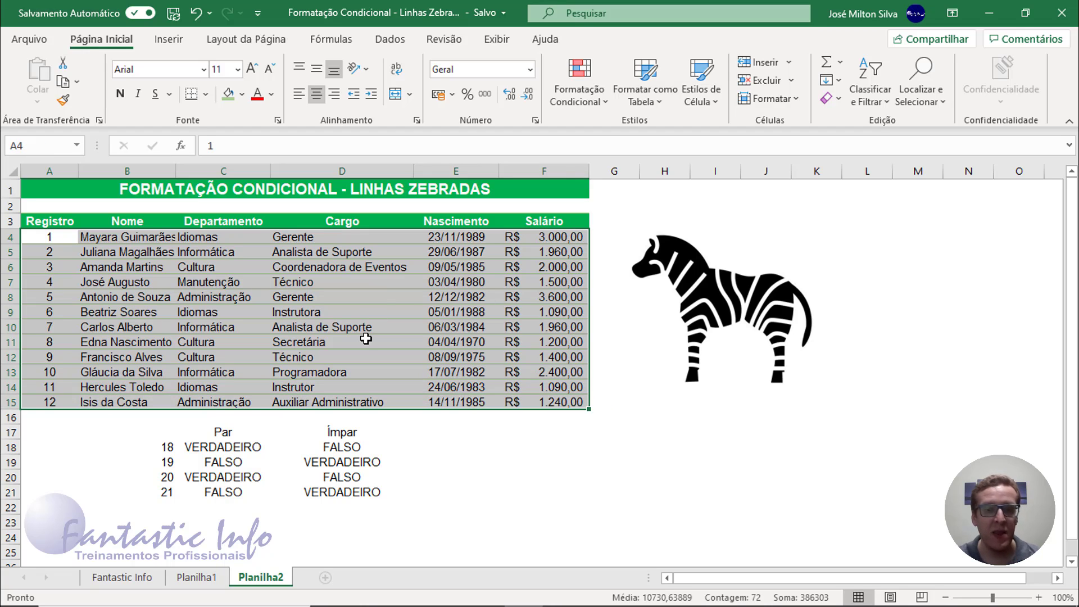
{"action": "key", "text": "ctrl+q"}
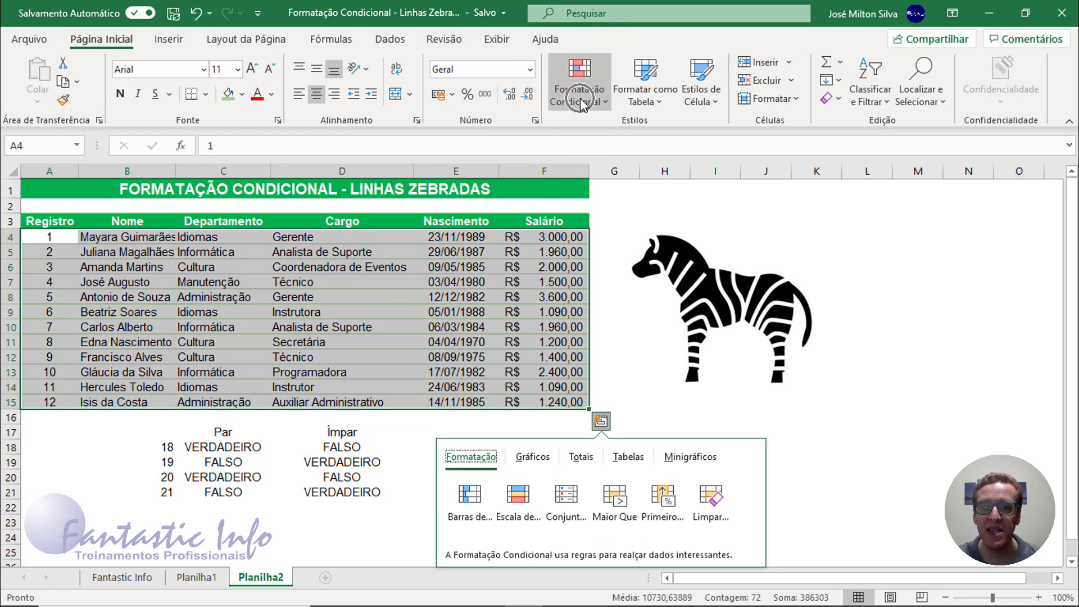
{"action": "left_click", "coordinate": [590, 97]}
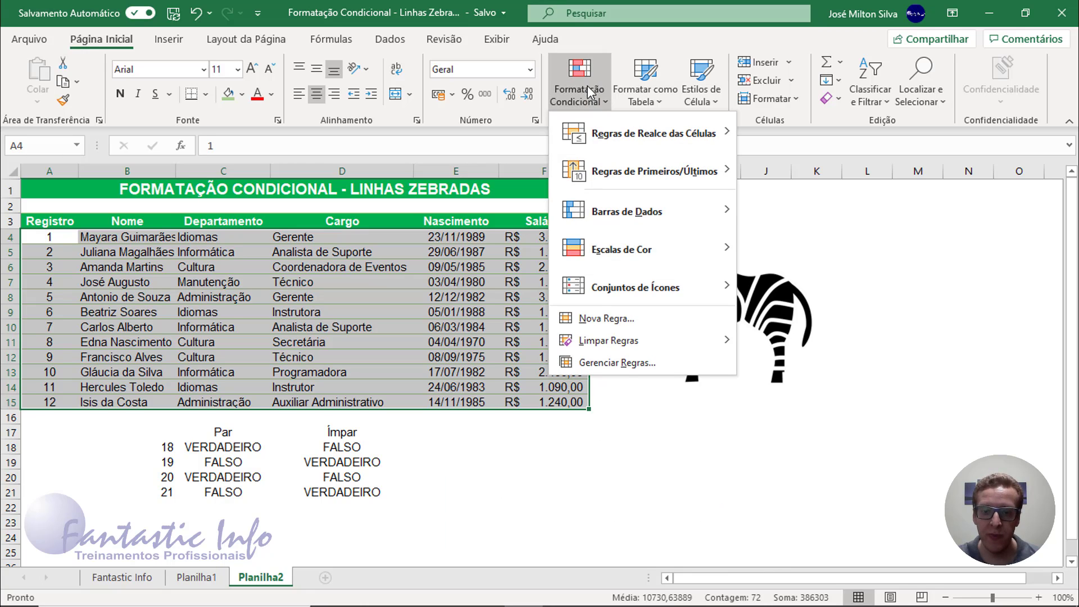
{"action": "left_click", "coordinate": [618, 321]}
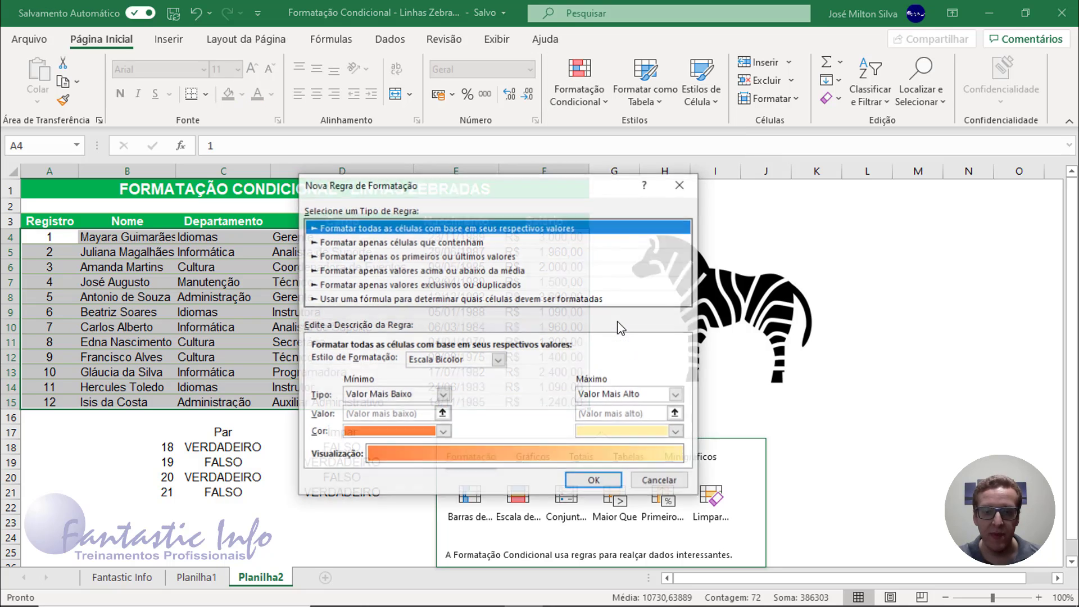
Set the new rule's type to use a formula to determine which cells are formatted
{"action": "left_click_drag", "start_coordinate": [509, 195], "coordinate": [607, 239]}
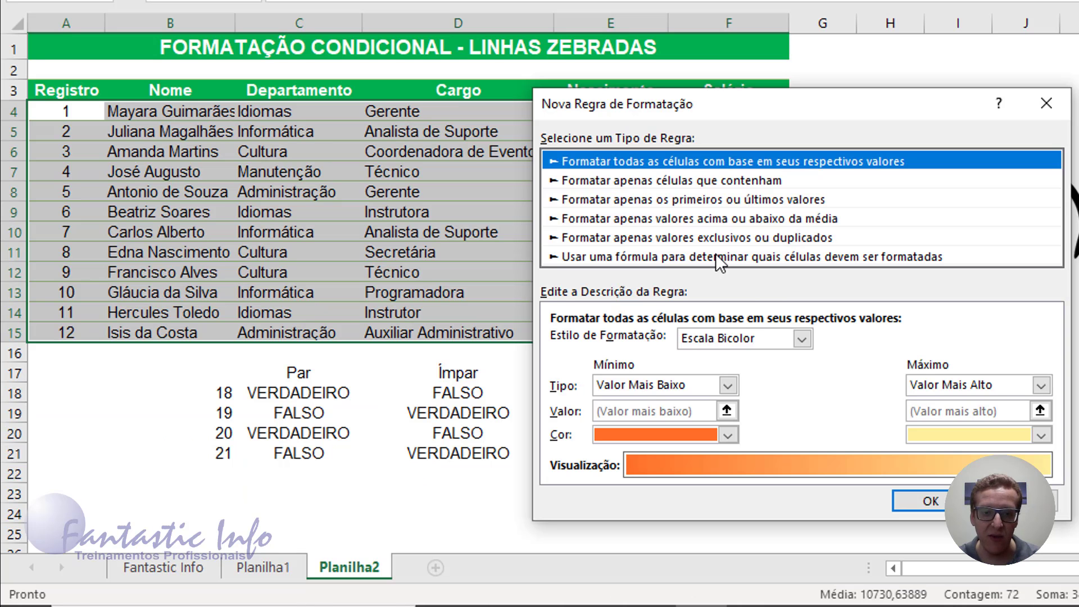
{"action": "left_click", "coordinate": [535, 344]}
{"action": "key", "text": "ctrl"}
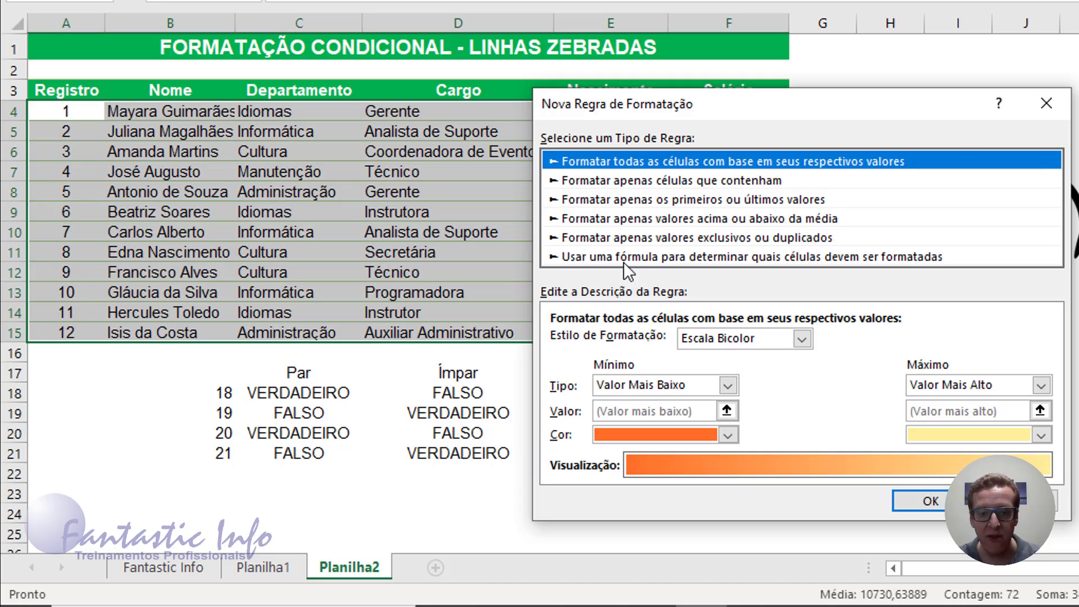
{"action": "left_click", "coordinate": [647, 260]}
{"action": "key", "text": "ctrl"}
{"action": "key", "text": "ctrl"}
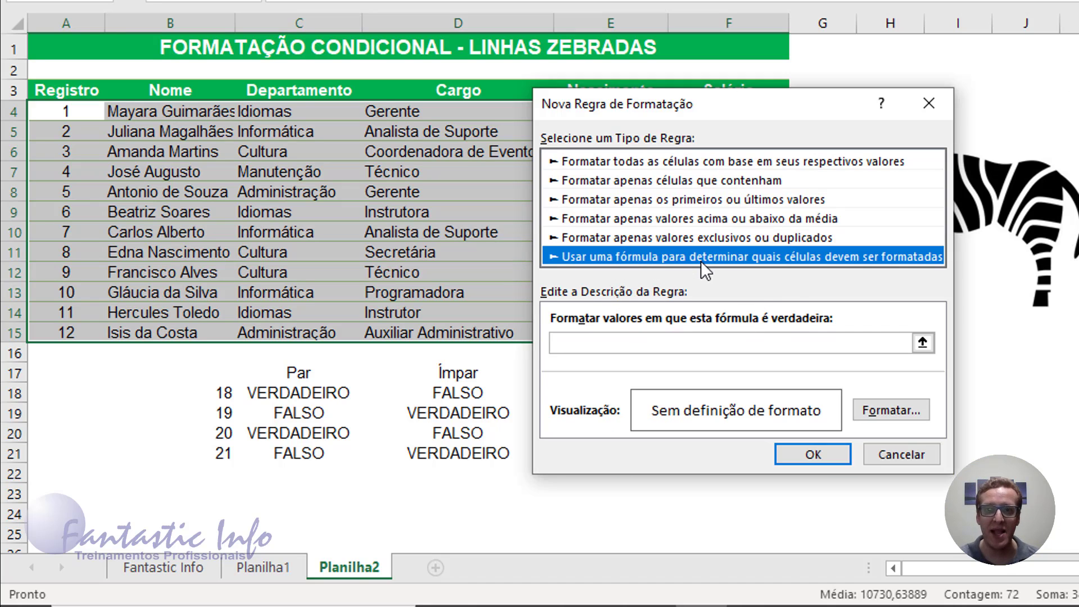
Enter =ÉPAR(LIN()) as the formula of the new formatting rule
{"action": "left_click", "coordinate": [573, 339]}
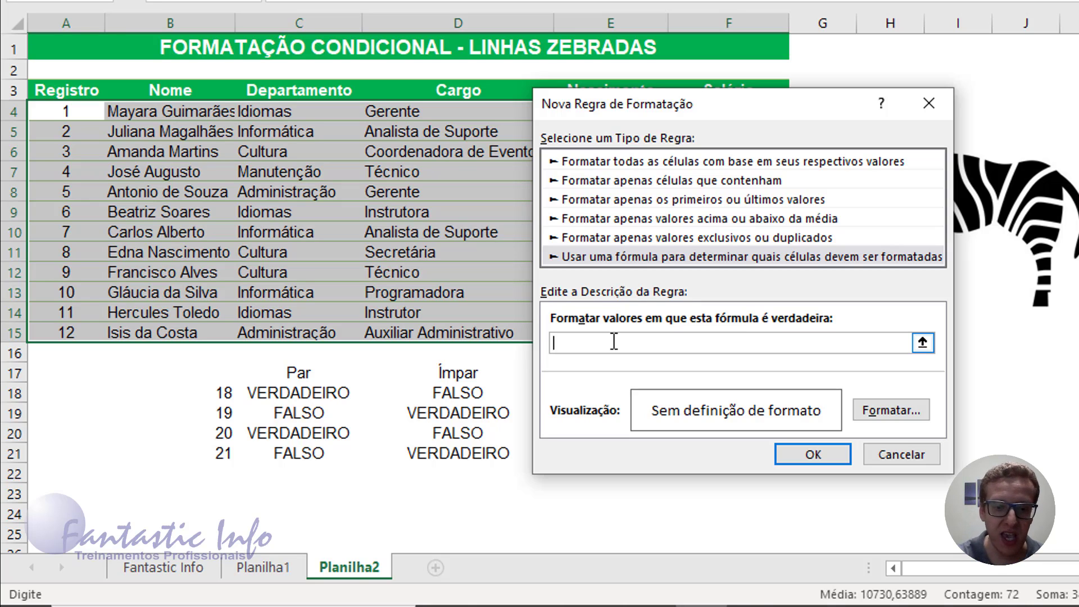
{"action": "type", "text": "="}
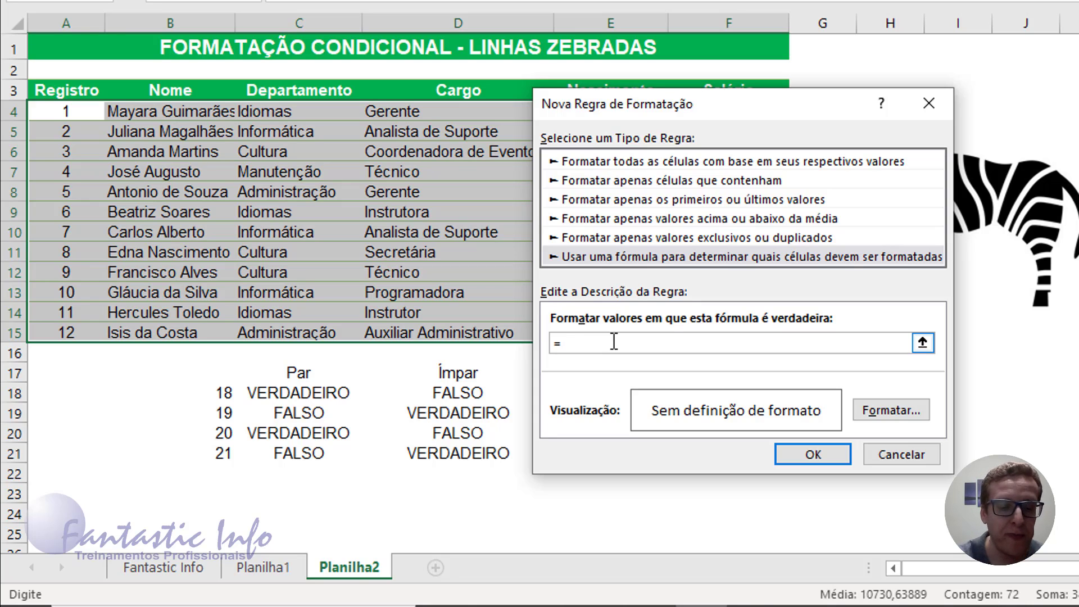
{"action": "type", "text": "é"}
{"action": "key", "text": "BackSpace"}
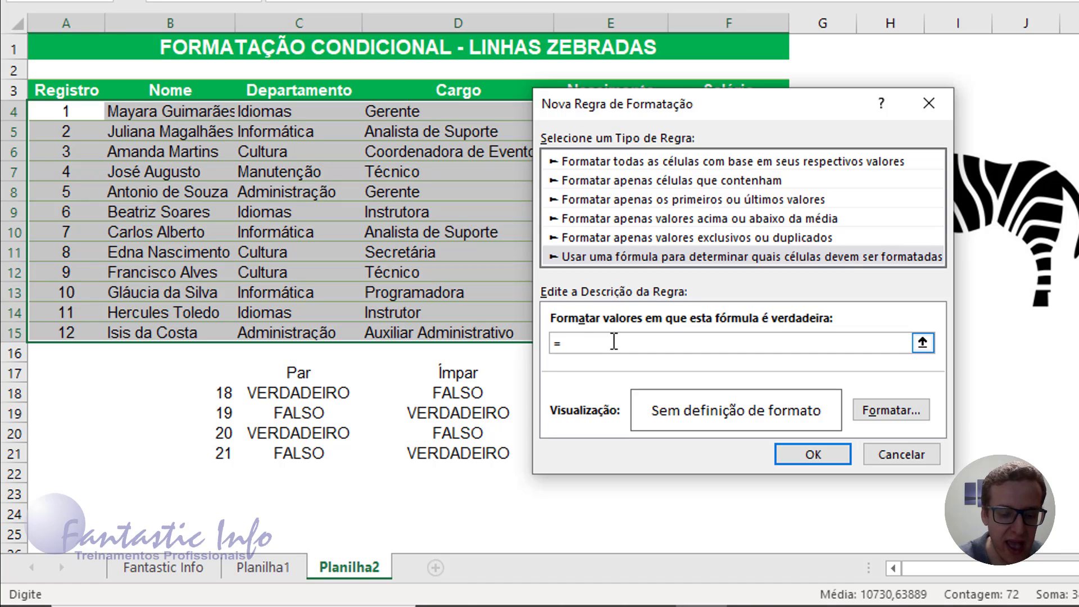
{"action": "type", "text": "ÉPAR("}
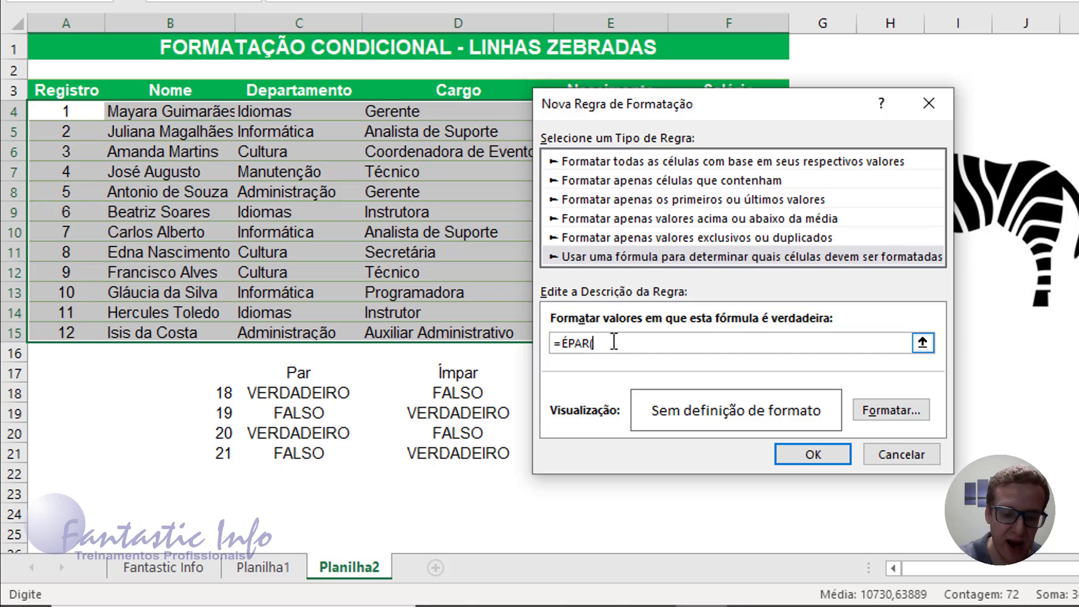
{"action": "type", "text": "LIN("}
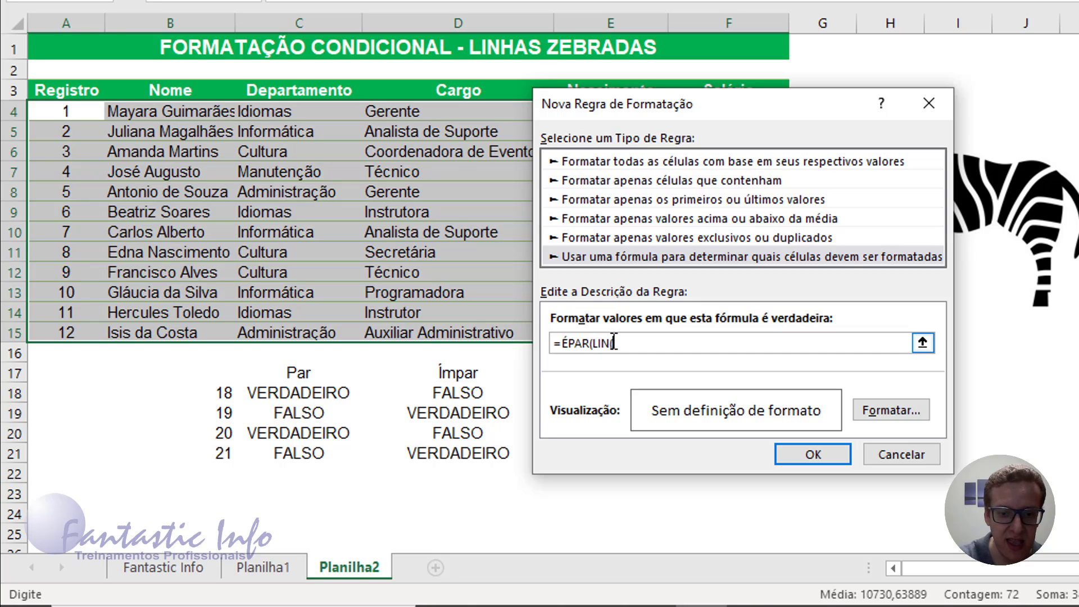
{"action": "type", "text": ")"}
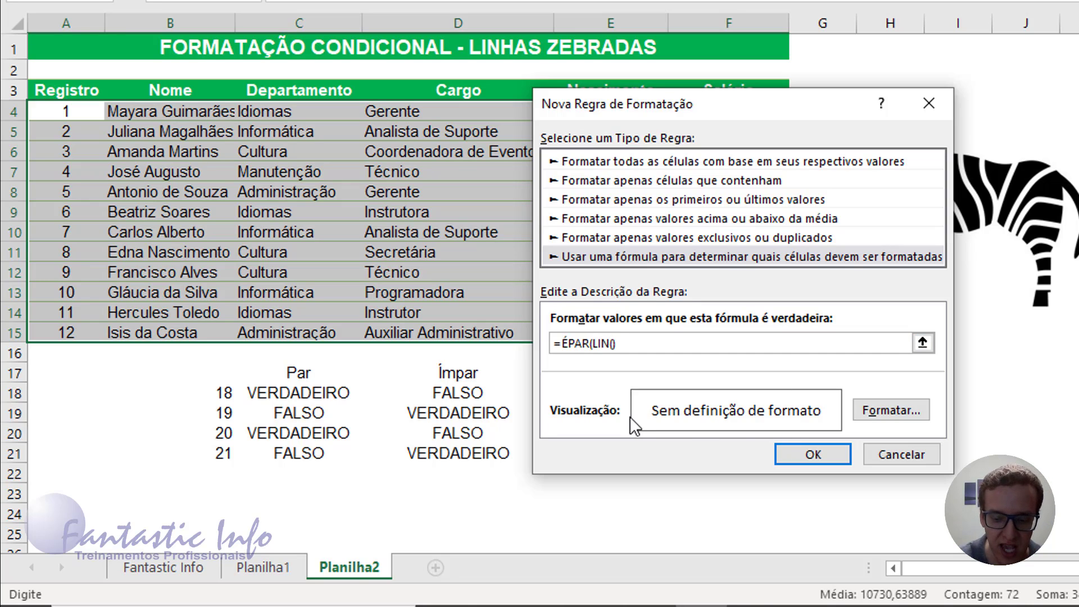
{"action": "type", "text": ")"}
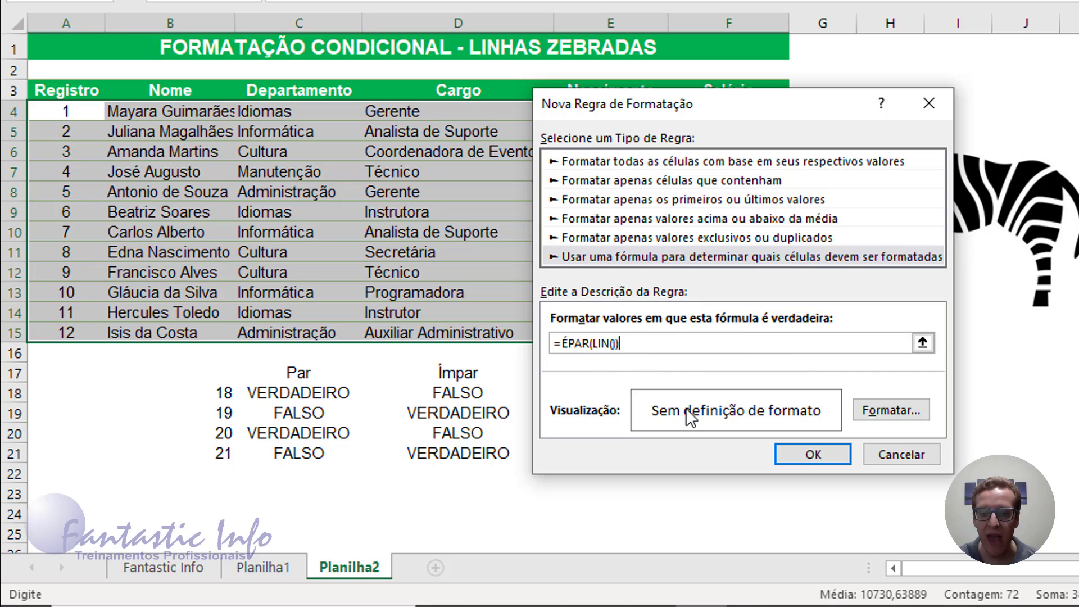
Give the even-row rule a light green background fill and apply it to the table data
{"action": "left_click", "coordinate": [877, 408]}
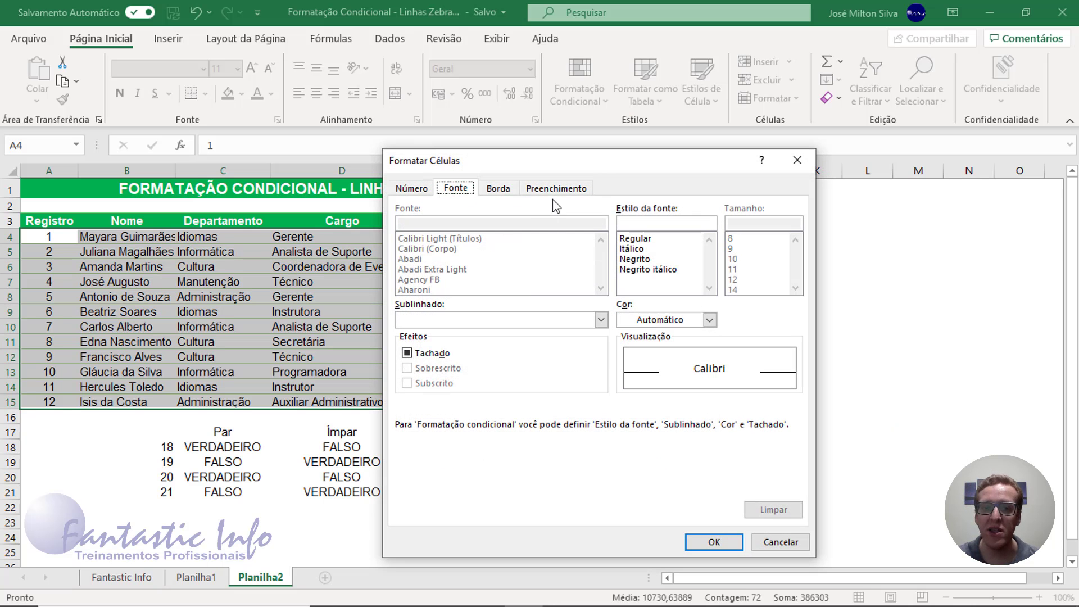
{"action": "left_click", "coordinate": [556, 190]}
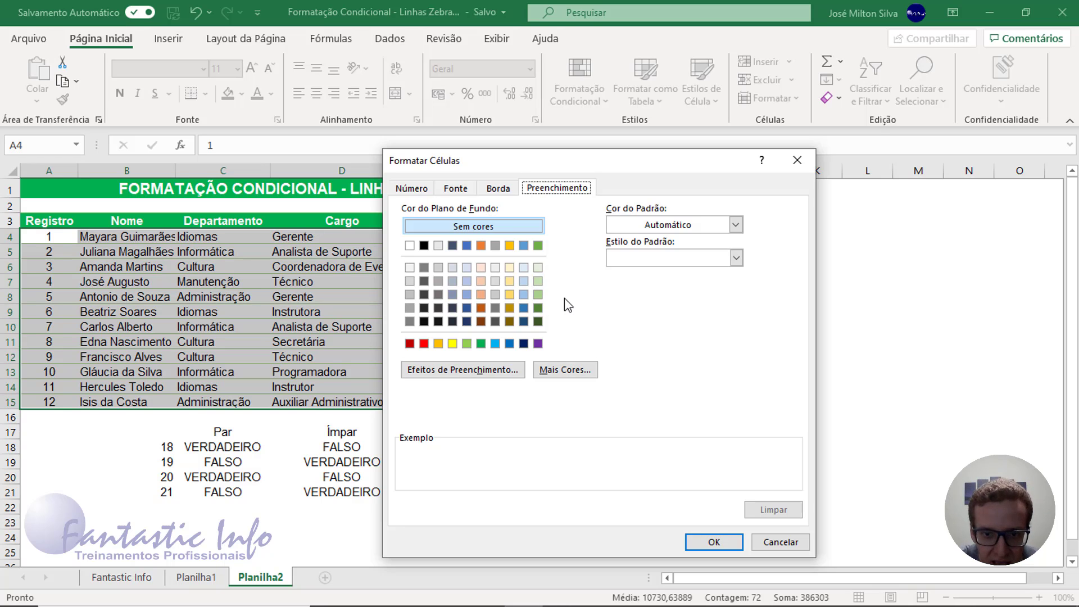
{"action": "left_click", "coordinate": [538, 281]}
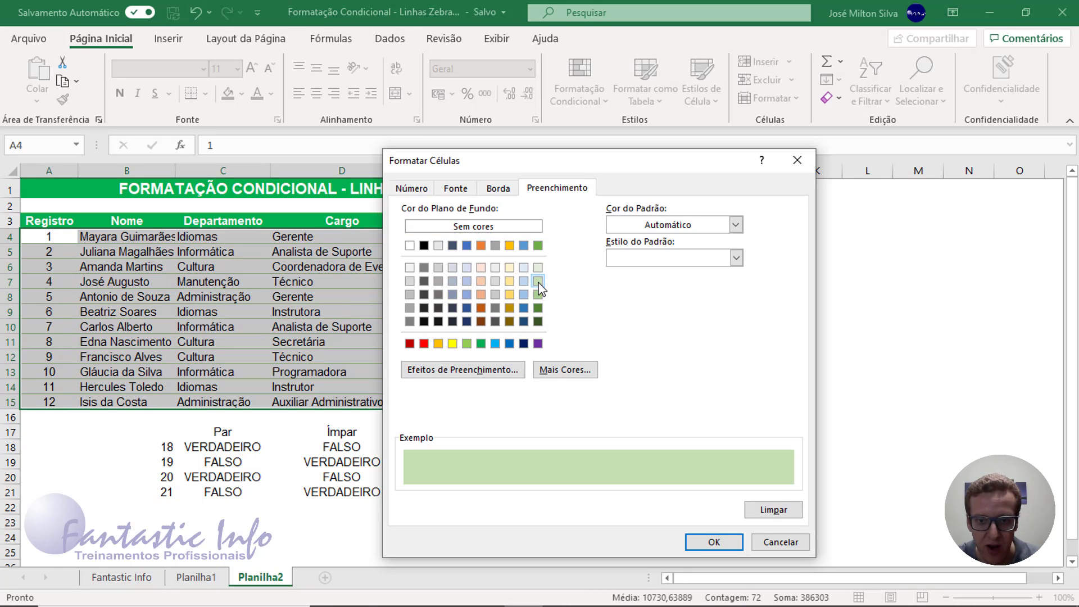
{"action": "left_click", "coordinate": [714, 542]}
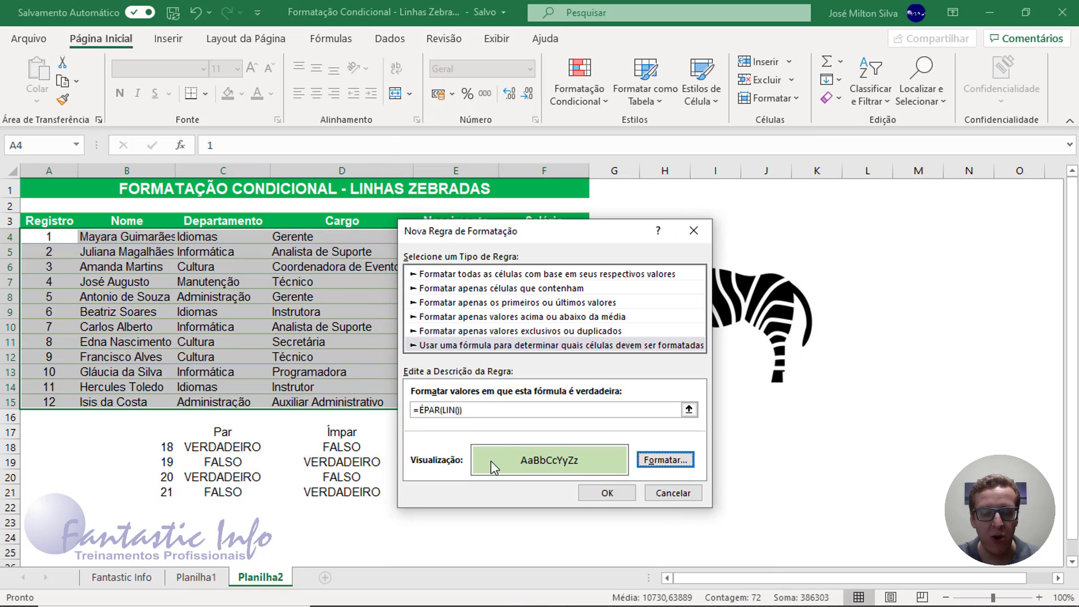
{"action": "left_click", "coordinate": [607, 493]}
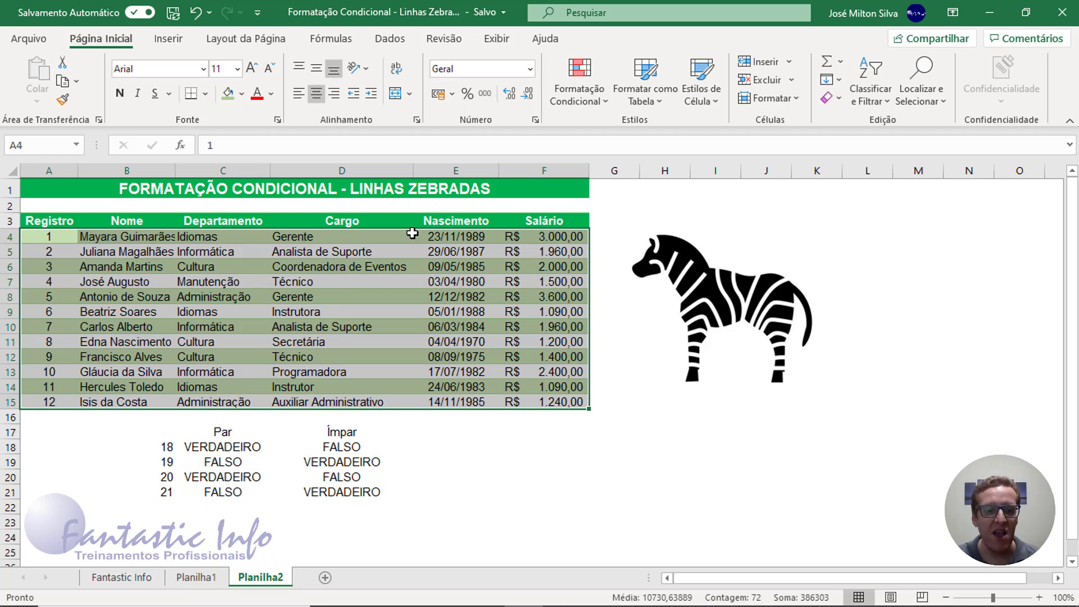
Create another formula-based conditional formatting rule for the data in A4:F15, with =ÉIMPAR(LIN()) as its formula
{"action": "left_click", "coordinate": [583, 99]}
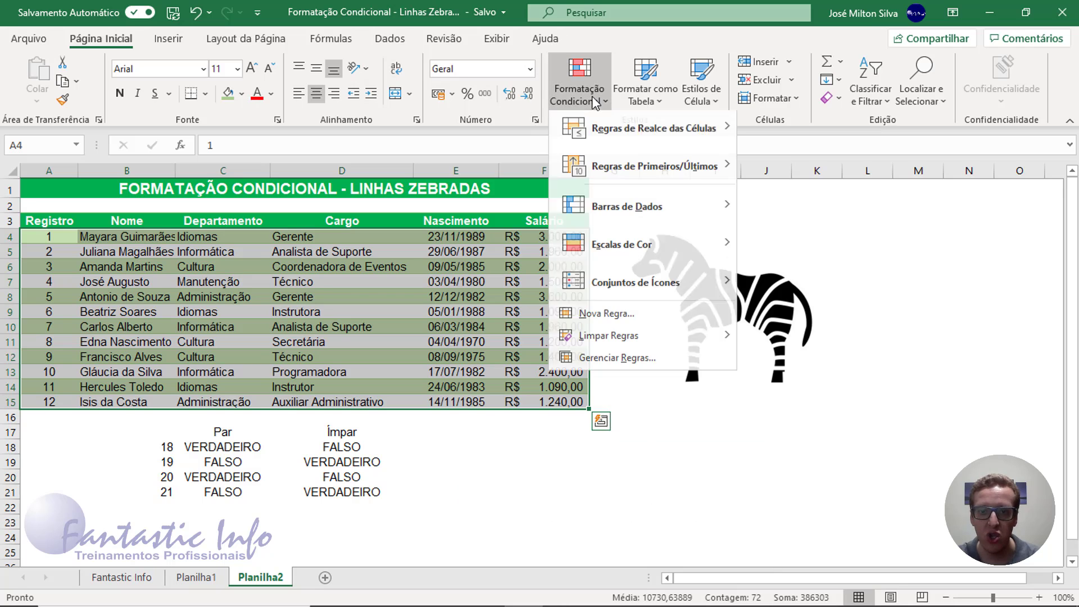
{"action": "left_click", "coordinate": [627, 319]}
{"action": "left_click", "coordinate": [498, 328]}
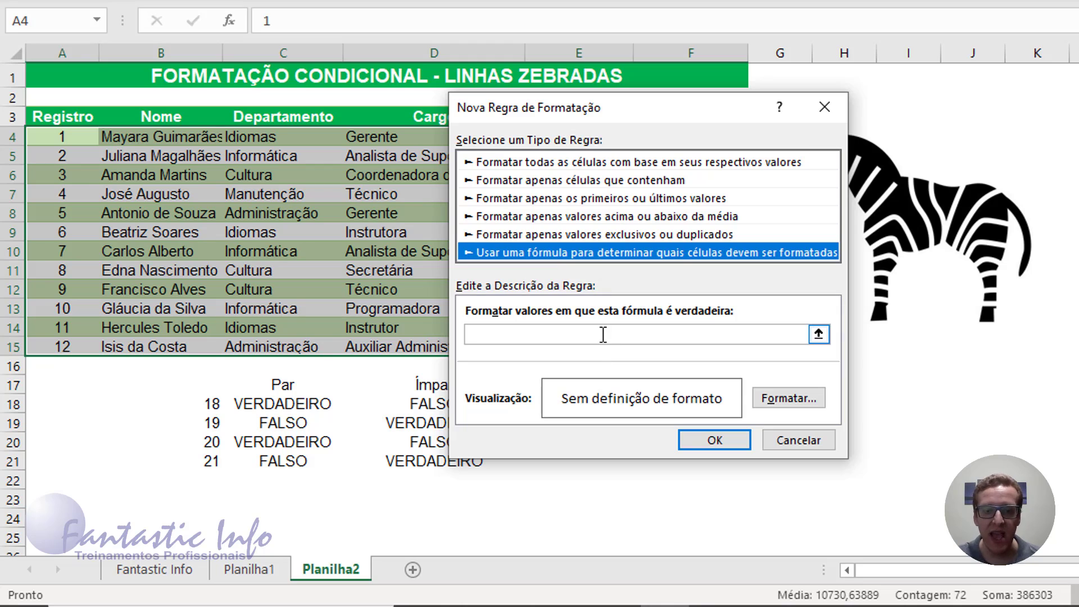
{"action": "left_click", "coordinate": [603, 334]}
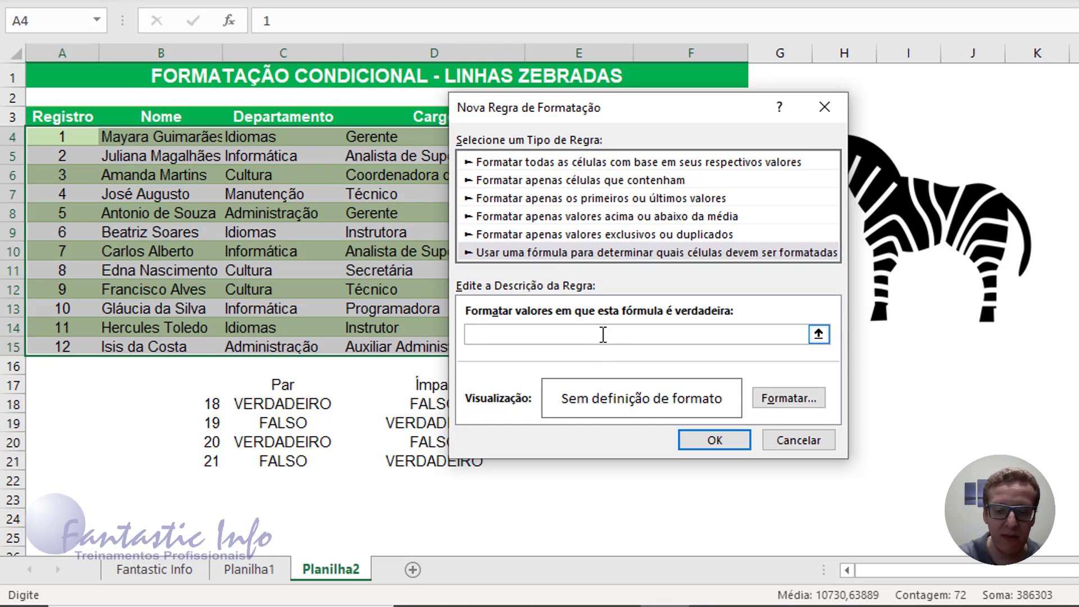
{"action": "type", "text": "="}
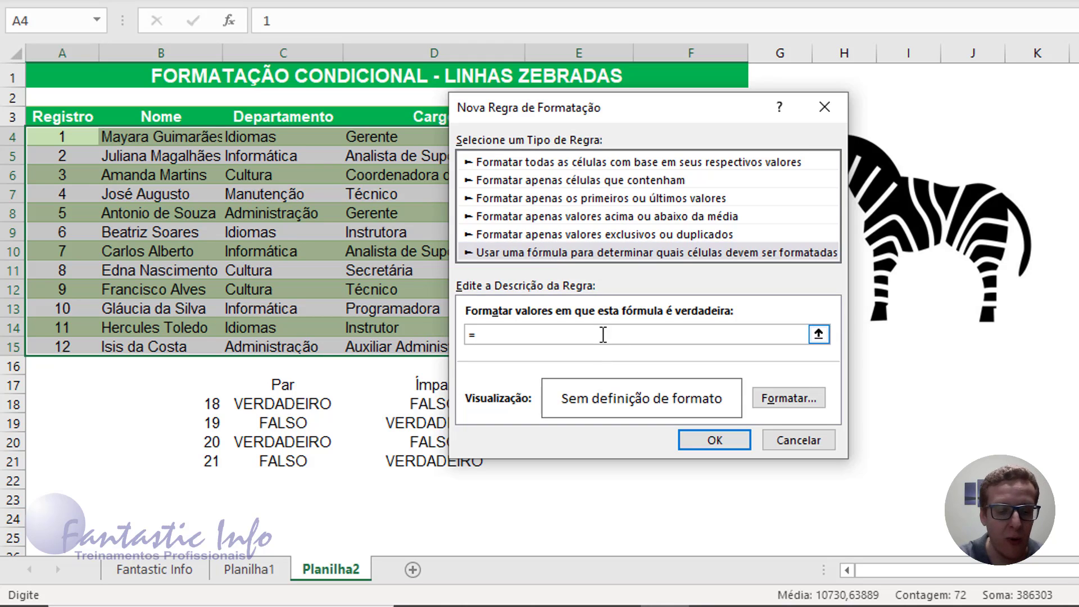
{"action": "type", "text": "ÉIMPAR"}
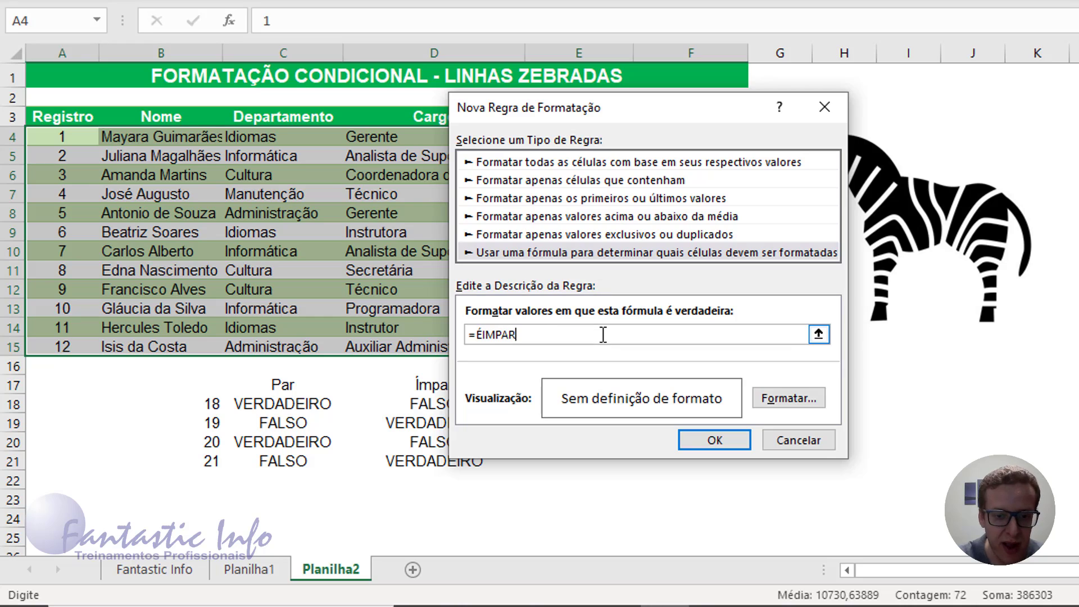
{"action": "type", "text": "(L"}
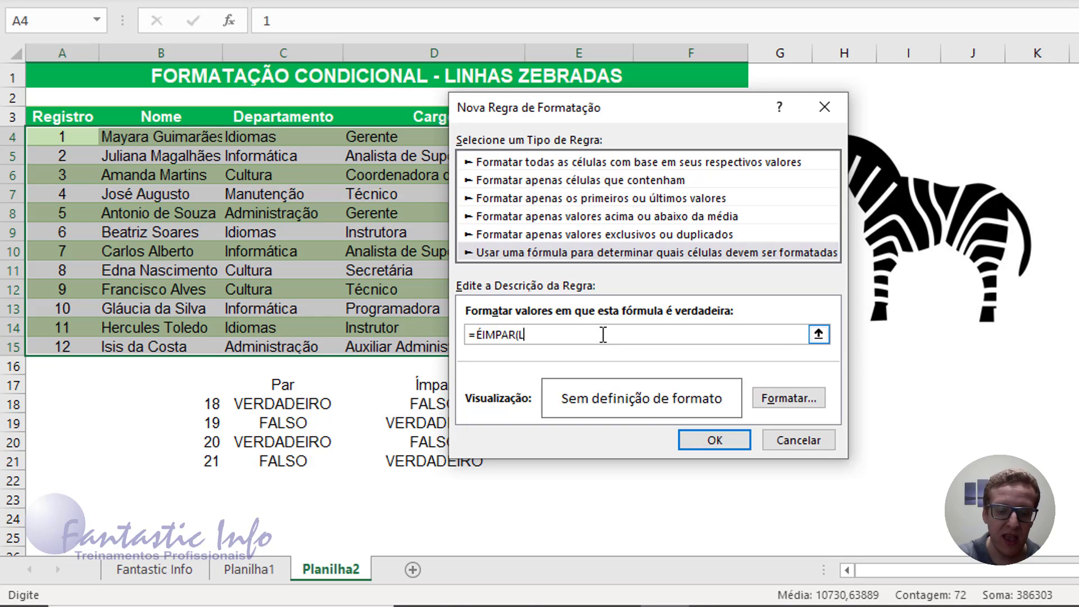
{"action": "type", "text": "IN()"}
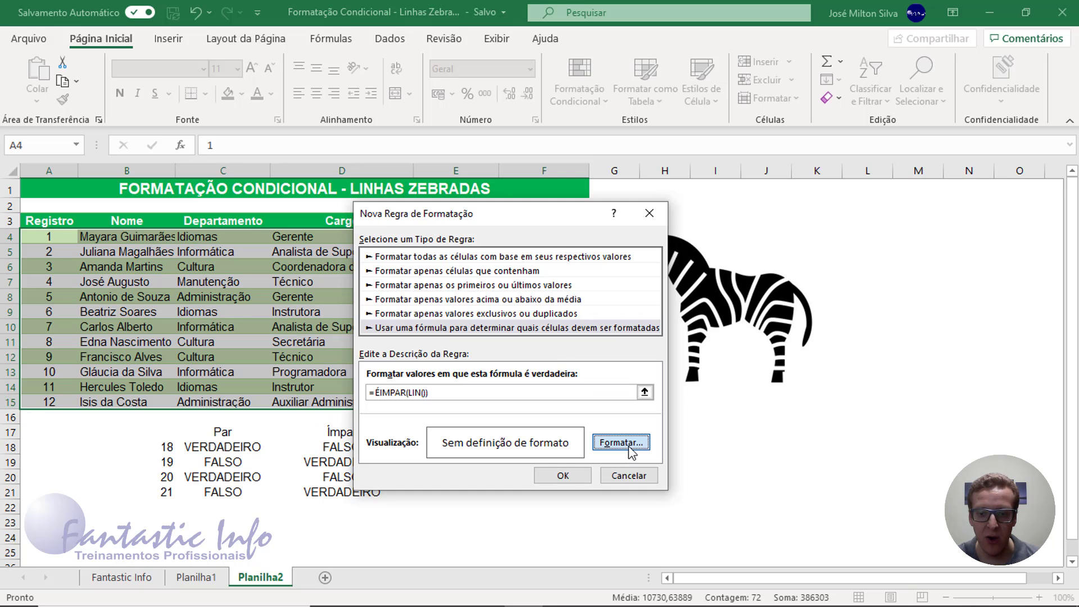
Give the odd-row rule a bright green standard-colour background fill and apply it to the table data
{"action": "left_click", "coordinate": [801, 410]}
{"action": "left_click", "coordinate": [509, 172]}
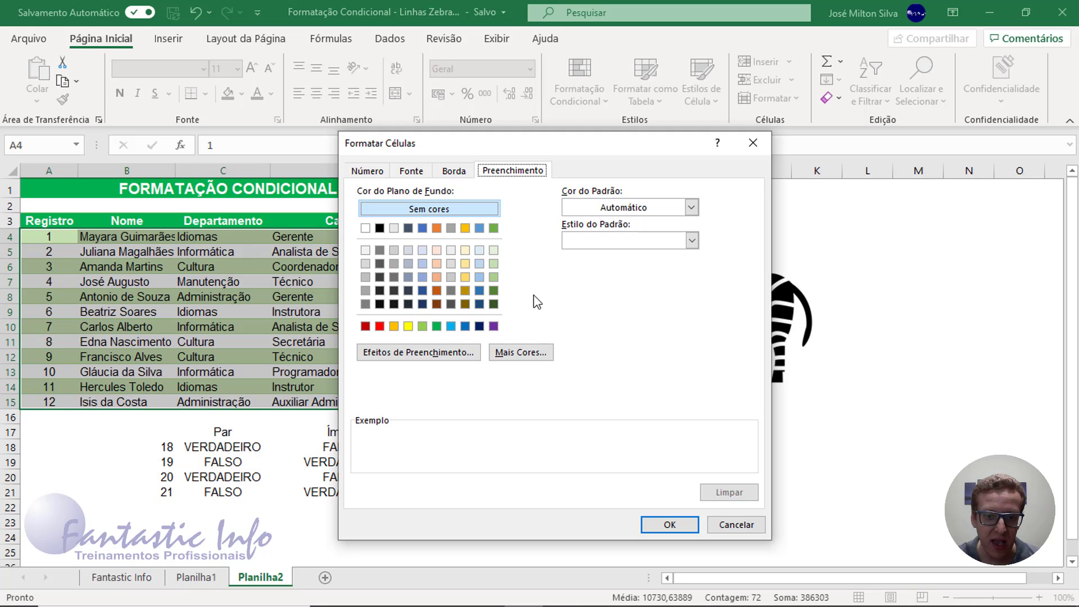
{"action": "left_click", "coordinate": [423, 327]}
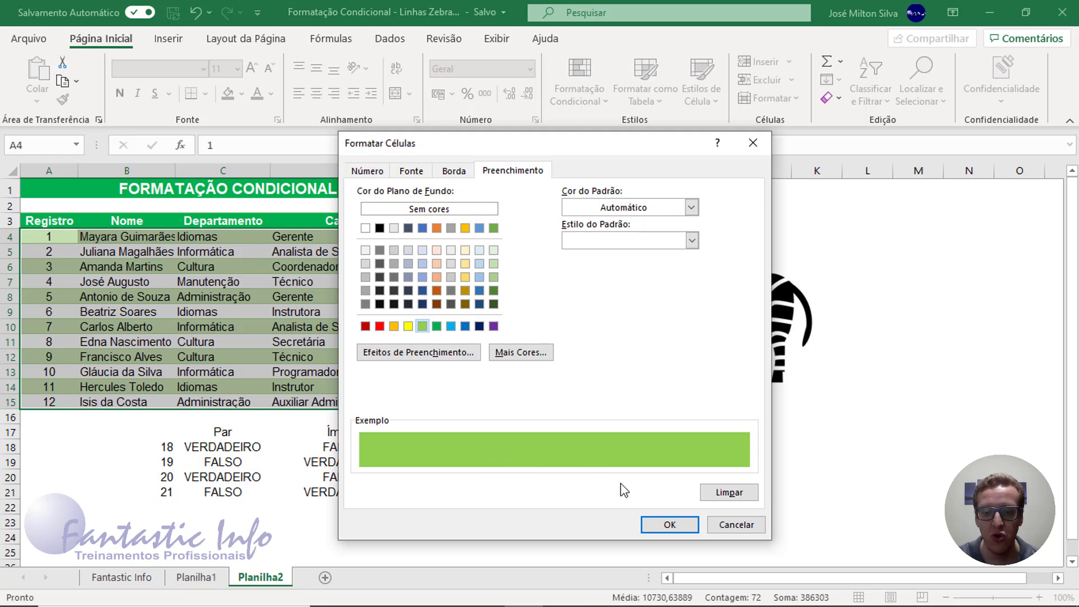
{"action": "left_click", "coordinate": [659, 527]}
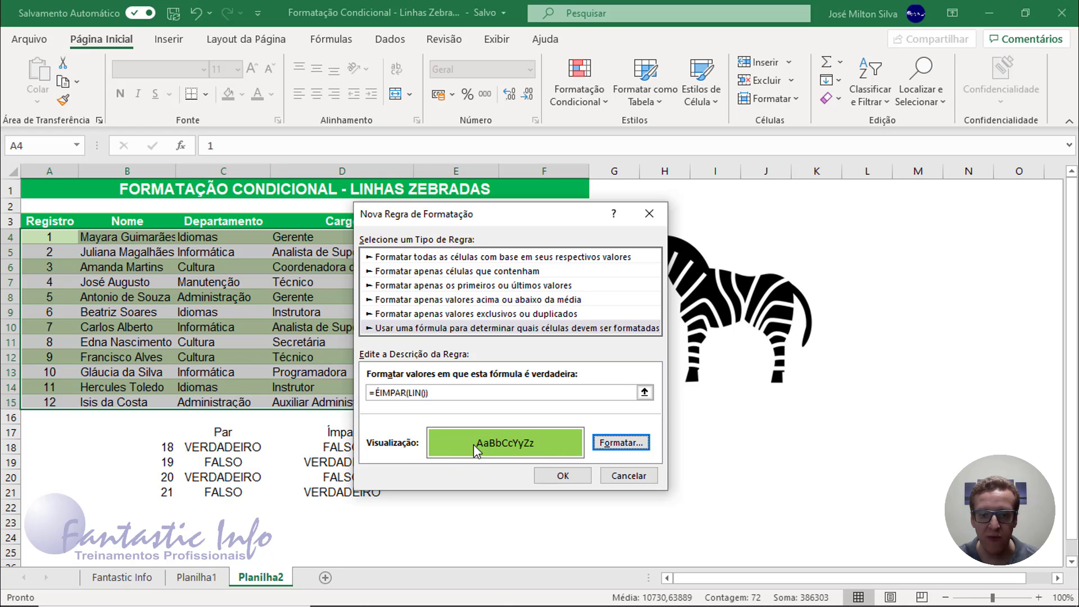
{"action": "left_click", "coordinate": [564, 475]}
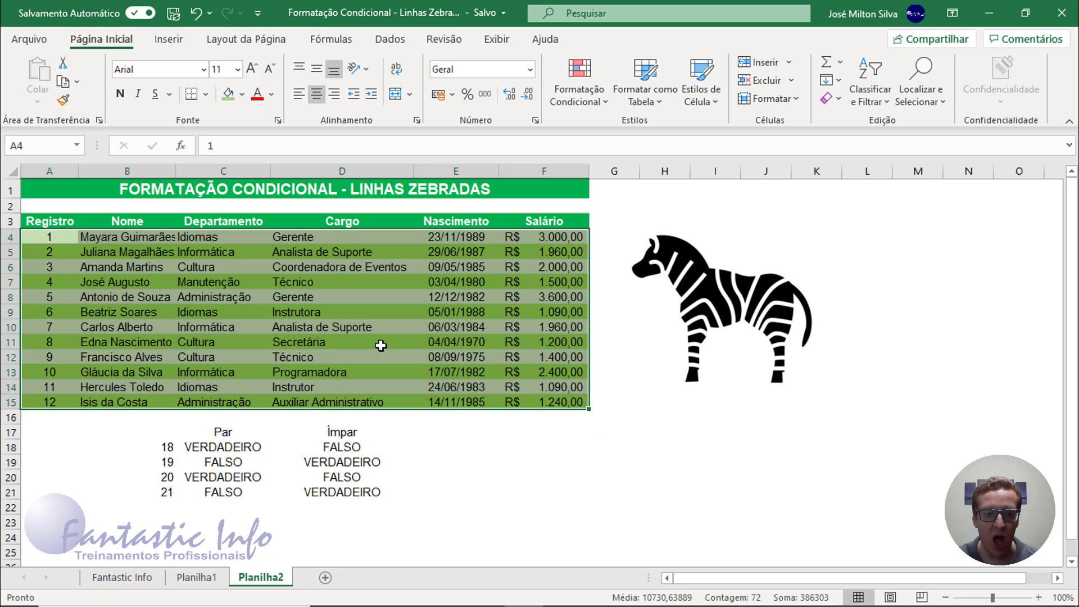
{"action": "left_click", "coordinate": [66, 219]}
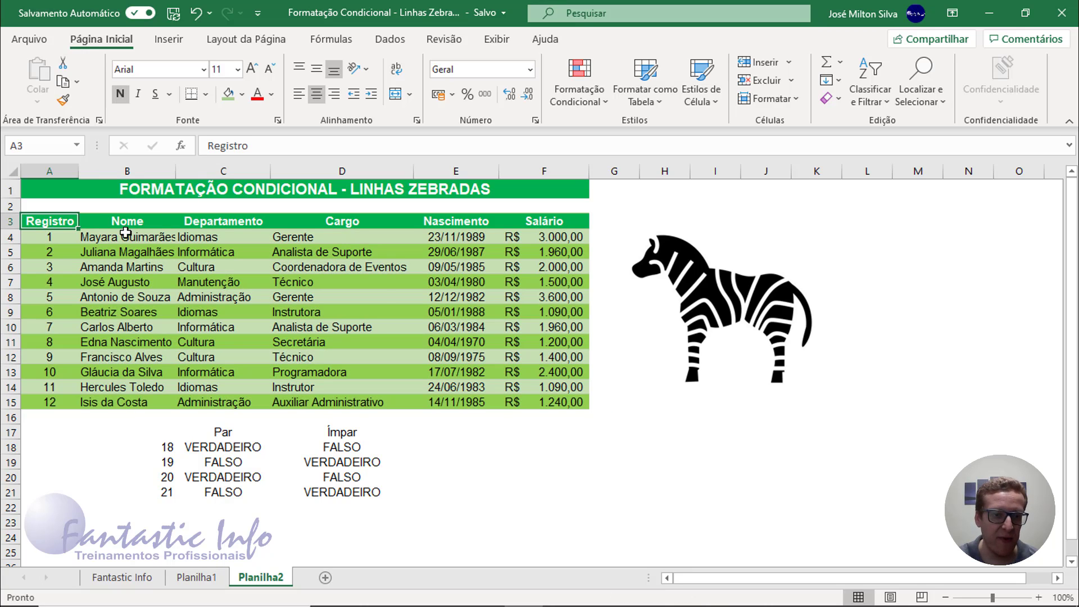
{"action": "left_click", "coordinate": [621, 393]}
{"action": "left_click", "coordinate": [458, 436]}
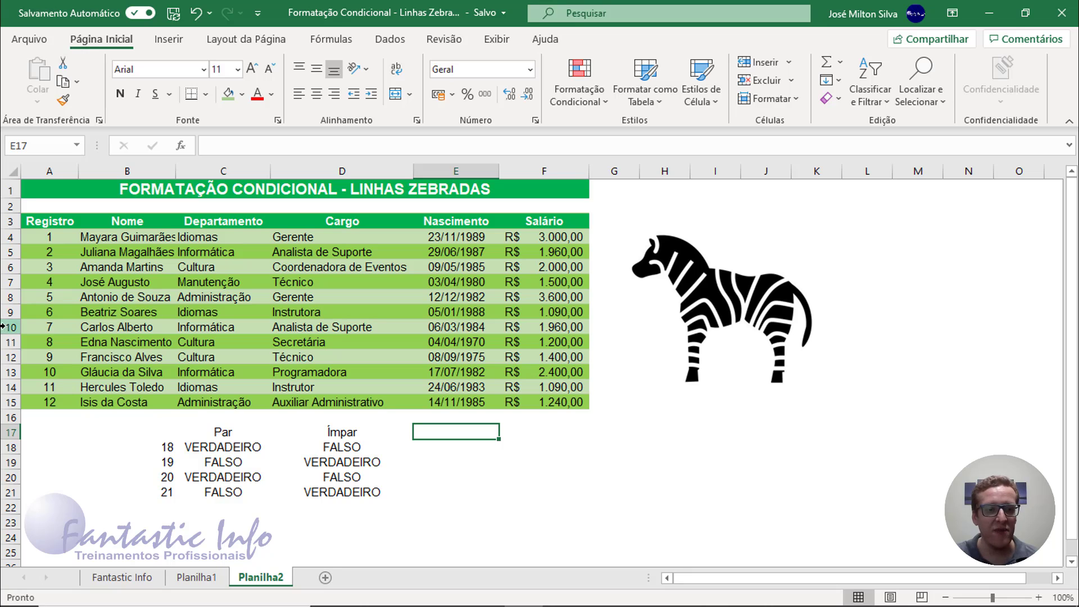
Insert a blank sheet row at row 11 and another at row 10 to test the striping
{"action": "right_click", "coordinate": [12, 342]}
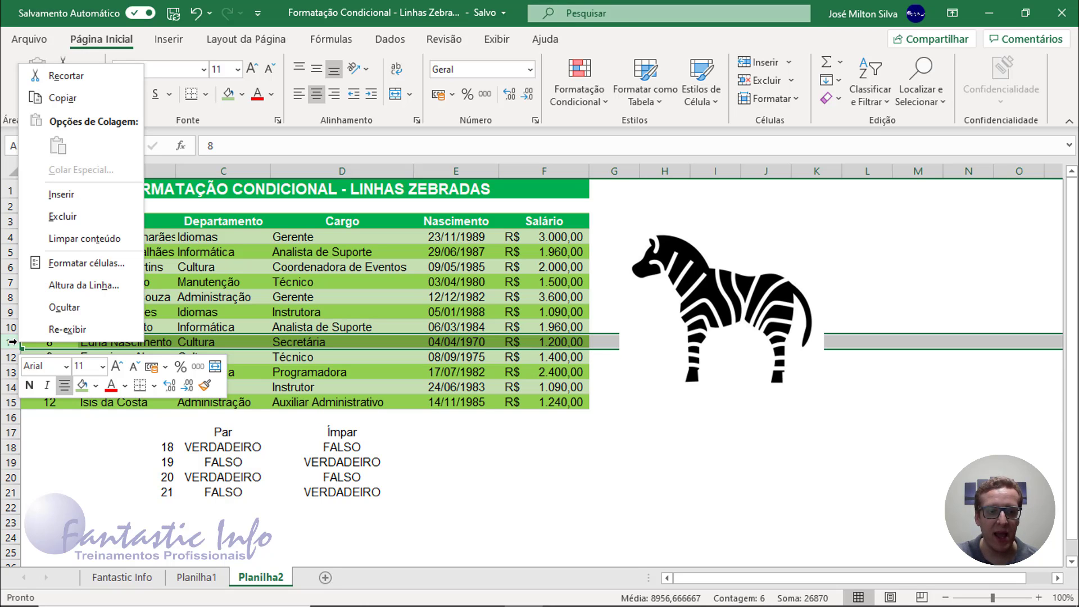
{"action": "left_click", "coordinate": [90, 197]}
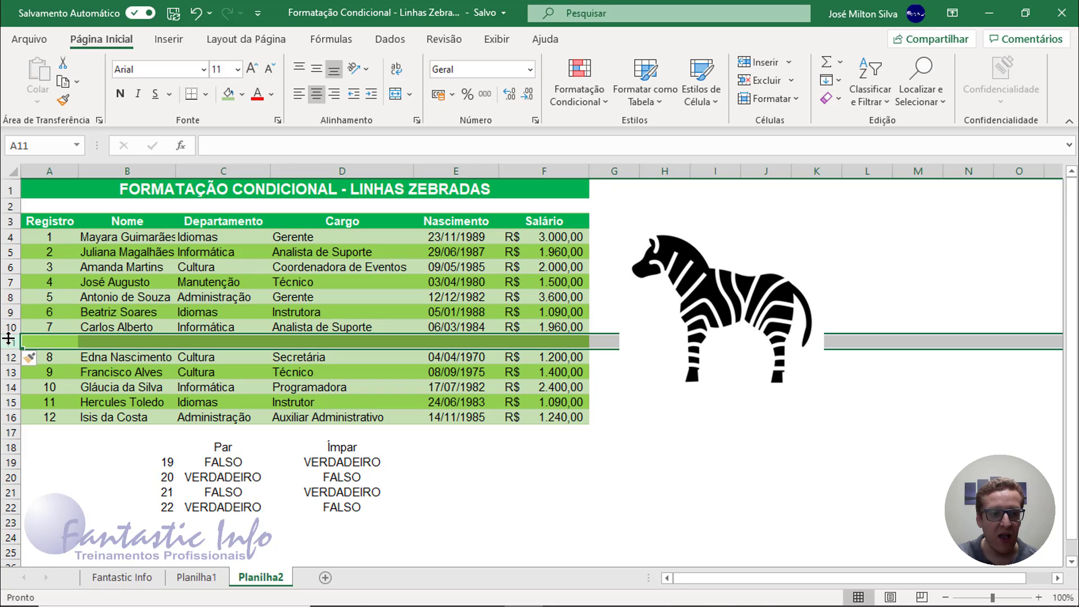
{"action": "right_click", "coordinate": [10, 327]}
{"action": "left_click", "coordinate": [78, 194]}
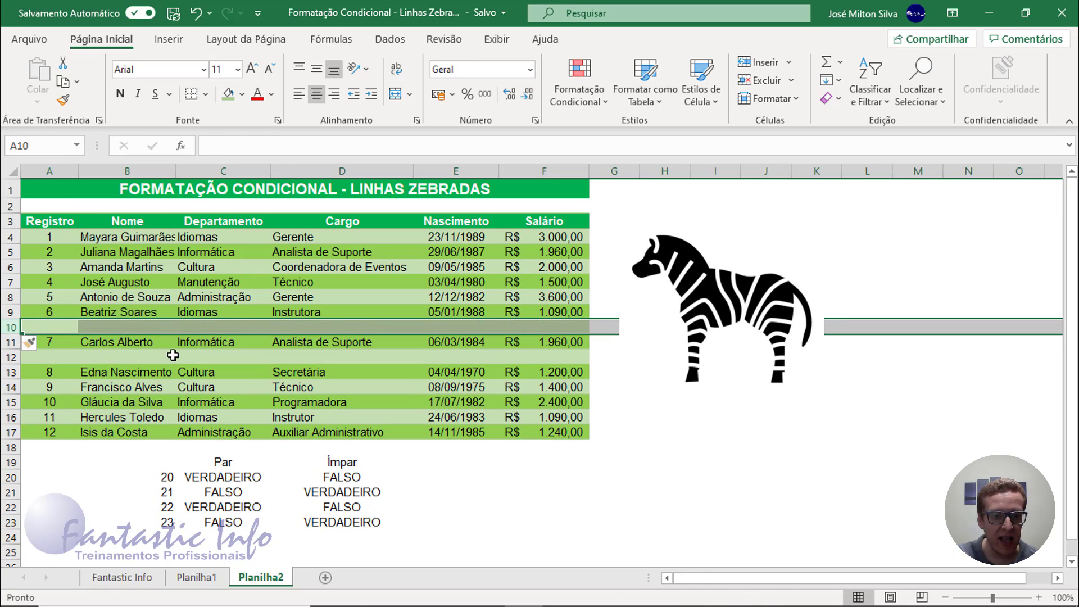
{"action": "left_click", "coordinate": [131, 348]}
{"action": "left_click", "coordinate": [52, 357]}
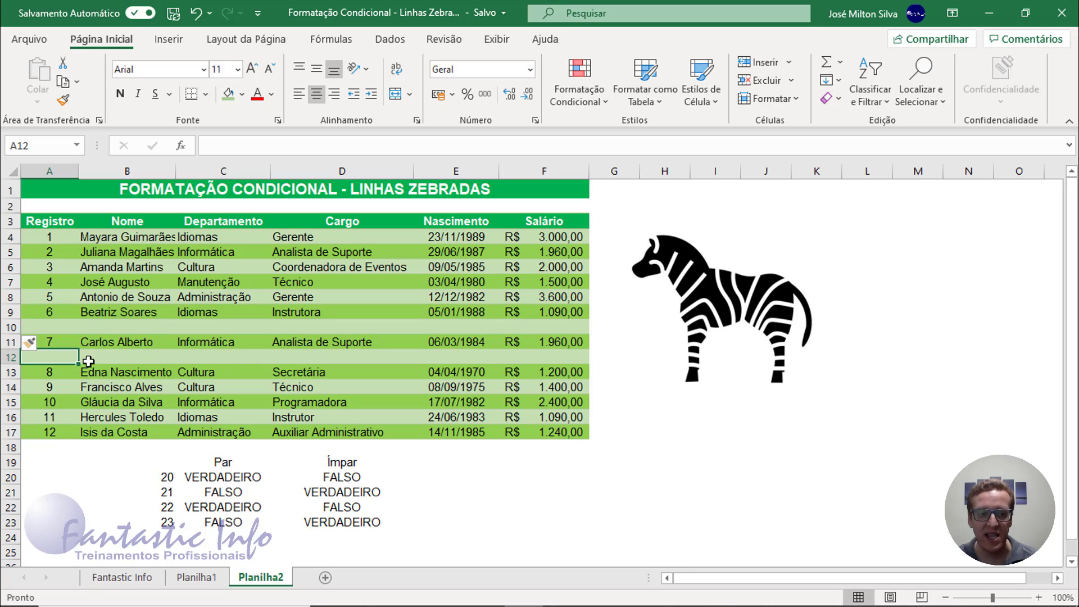
Delete the two blank rows, row 12 and row 10, from the table
{"action": "right_click", "coordinate": [11, 358]}
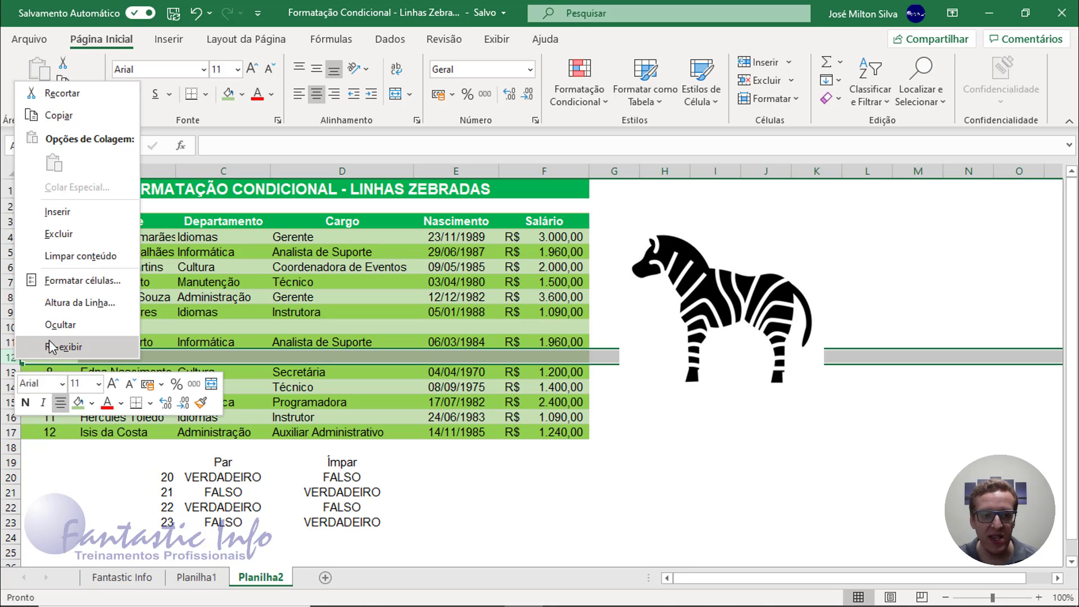
{"action": "left_click", "coordinate": [74, 238]}
{"action": "left_click", "coordinate": [11, 328]}
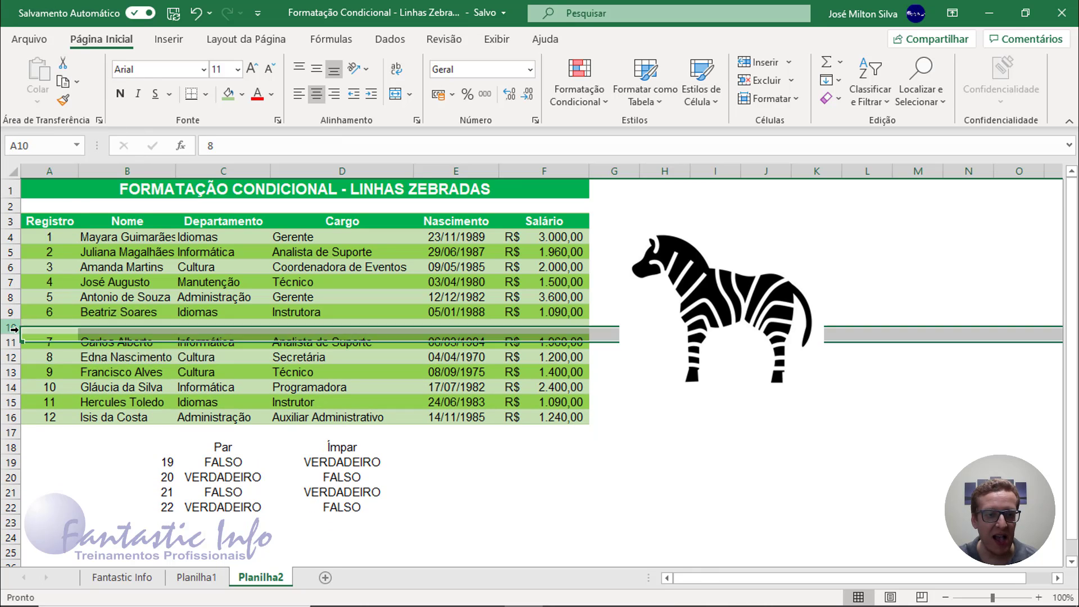
{"action": "right_click", "coordinate": [17, 330]}
{"action": "left_click", "coordinate": [85, 210]}
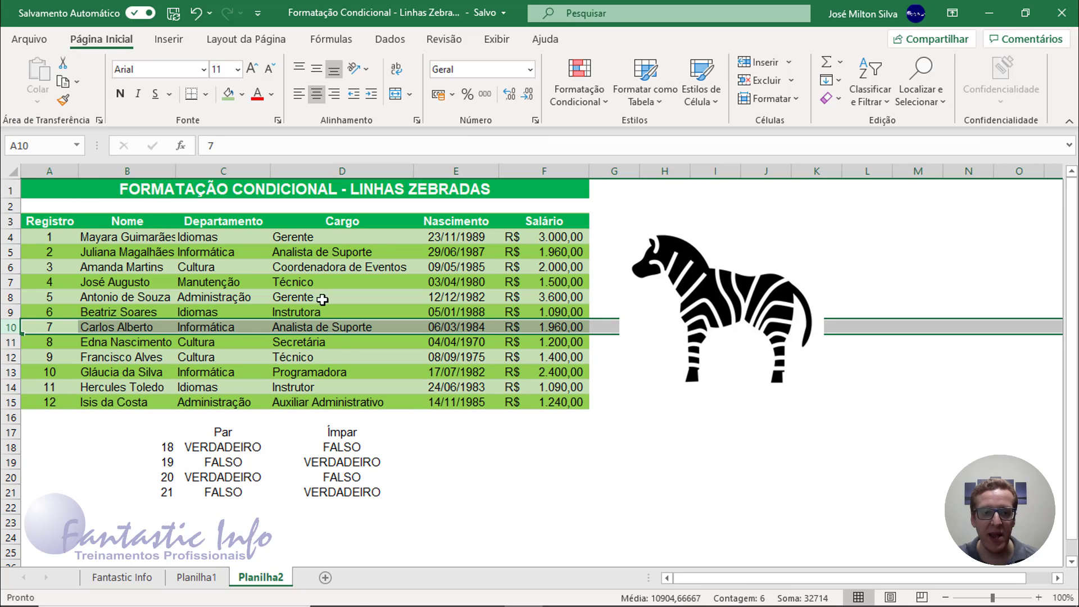
{"action": "left_click", "coordinate": [315, 298]}
{"action": "left_click", "coordinate": [169, 267]}
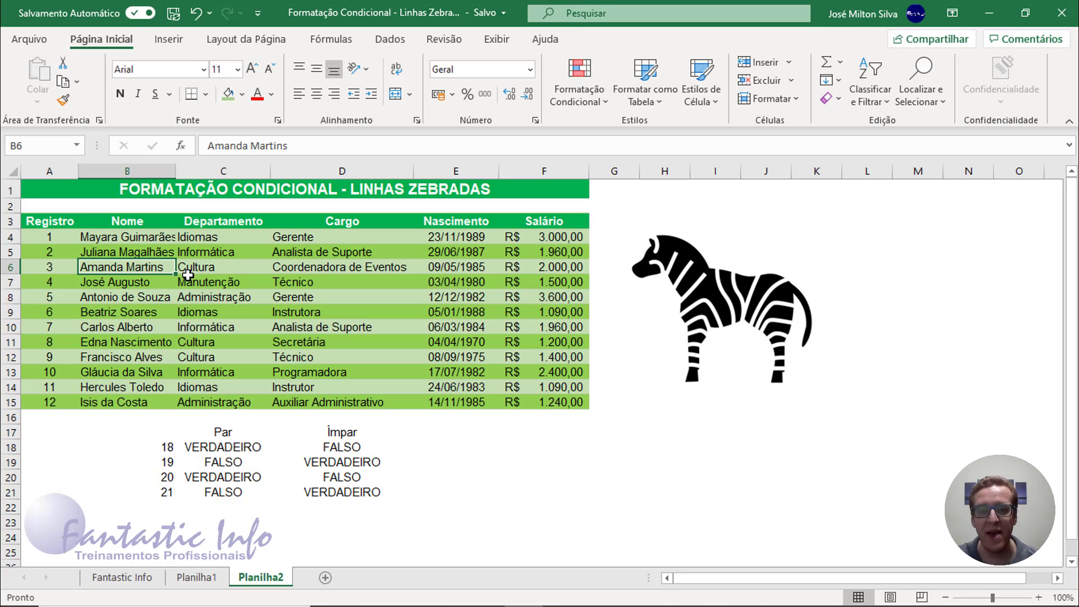
{"action": "left_click", "coordinate": [32, 219]}
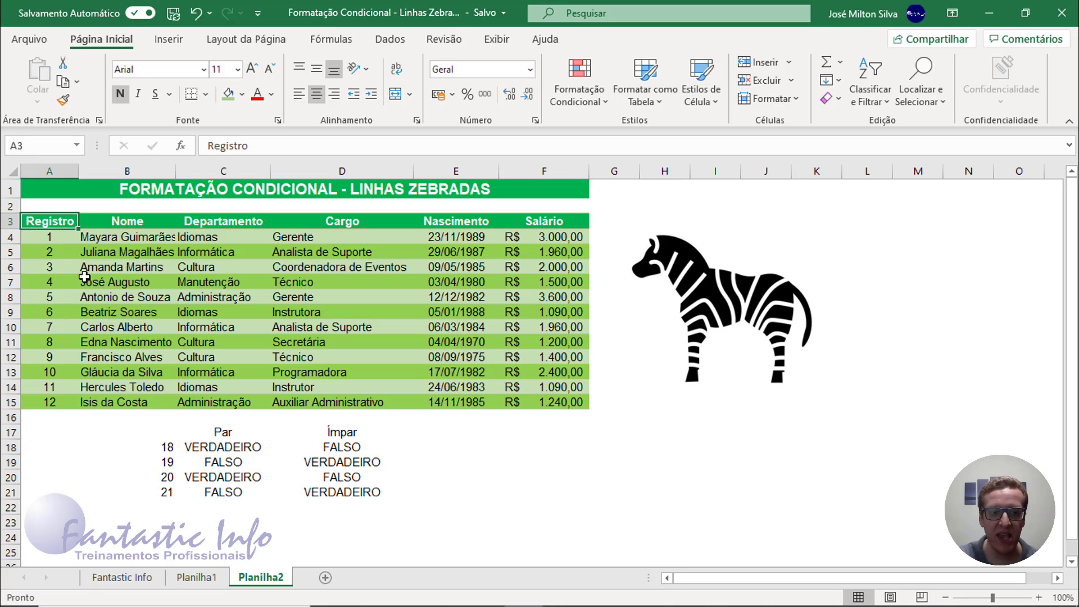
Insert a blank sheet row at row 7 to test the striping, and delete it again
{"action": "right_click", "coordinate": [10, 283]}
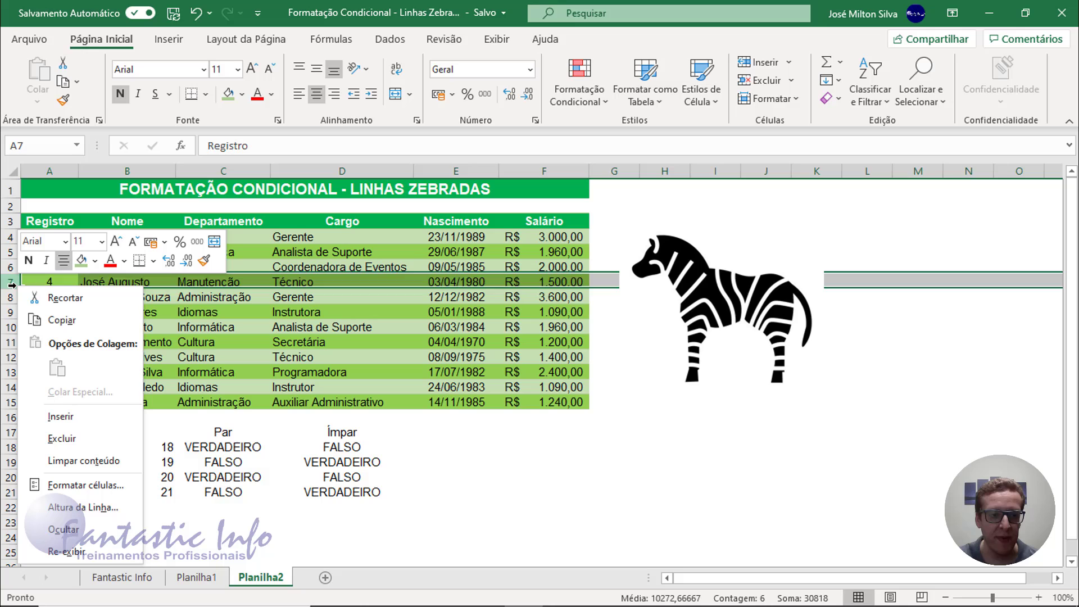
{"action": "left_click", "coordinate": [75, 418]}
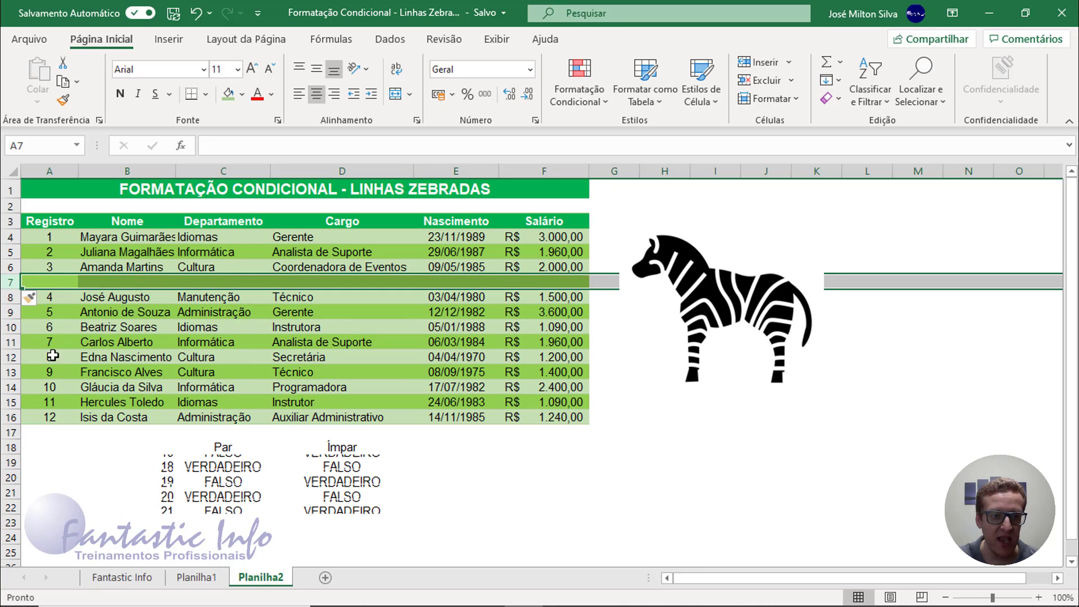
{"action": "left_click", "coordinate": [66, 282]}
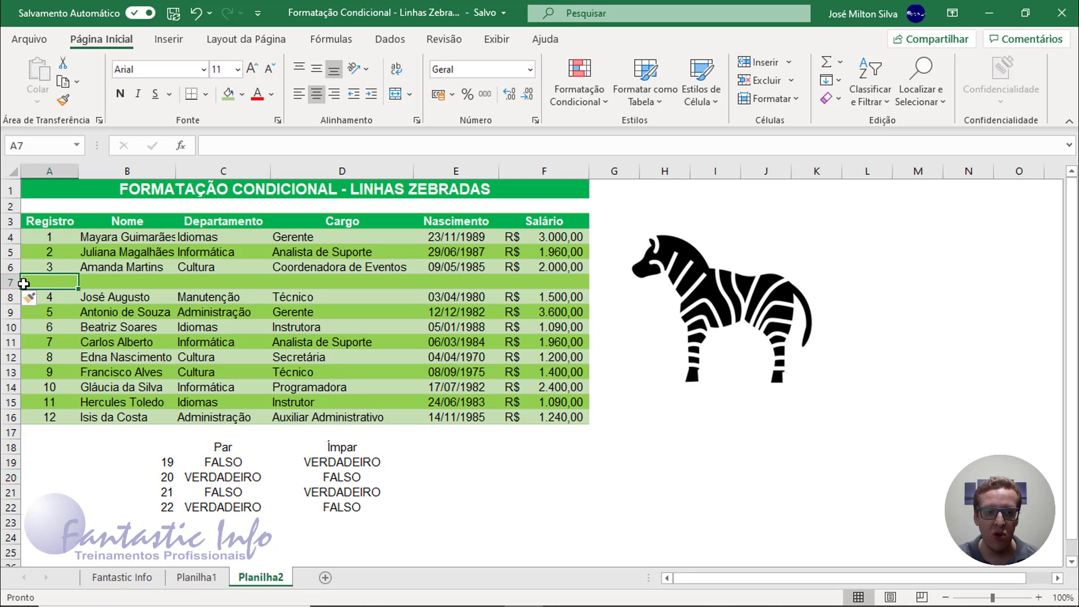
{"action": "right_click", "coordinate": [6, 283]}
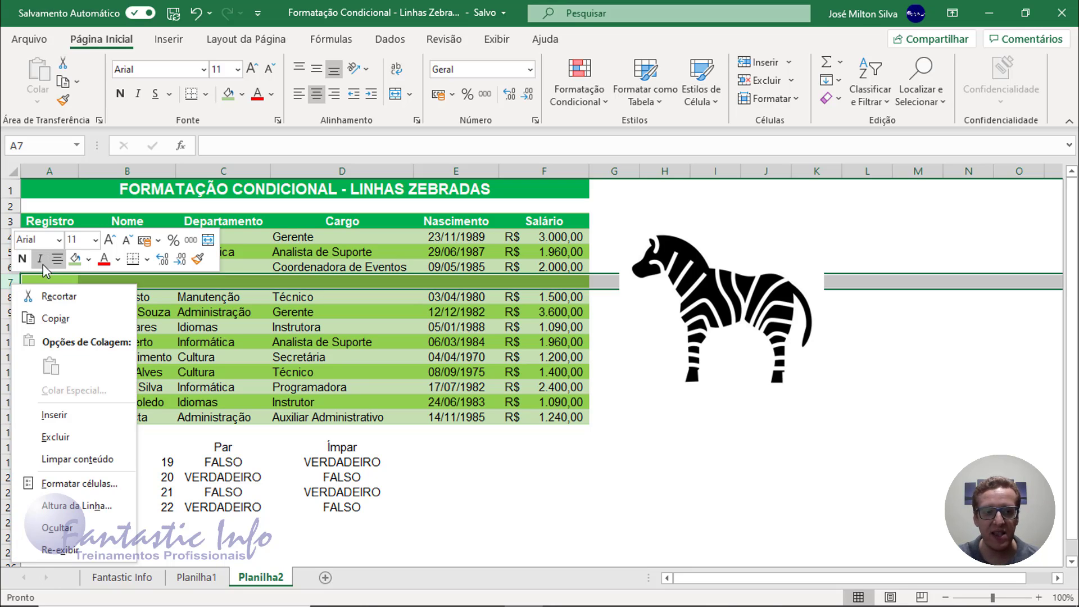
{"action": "left_click", "coordinate": [89, 433]}
{"action": "left_click", "coordinate": [121, 252]}
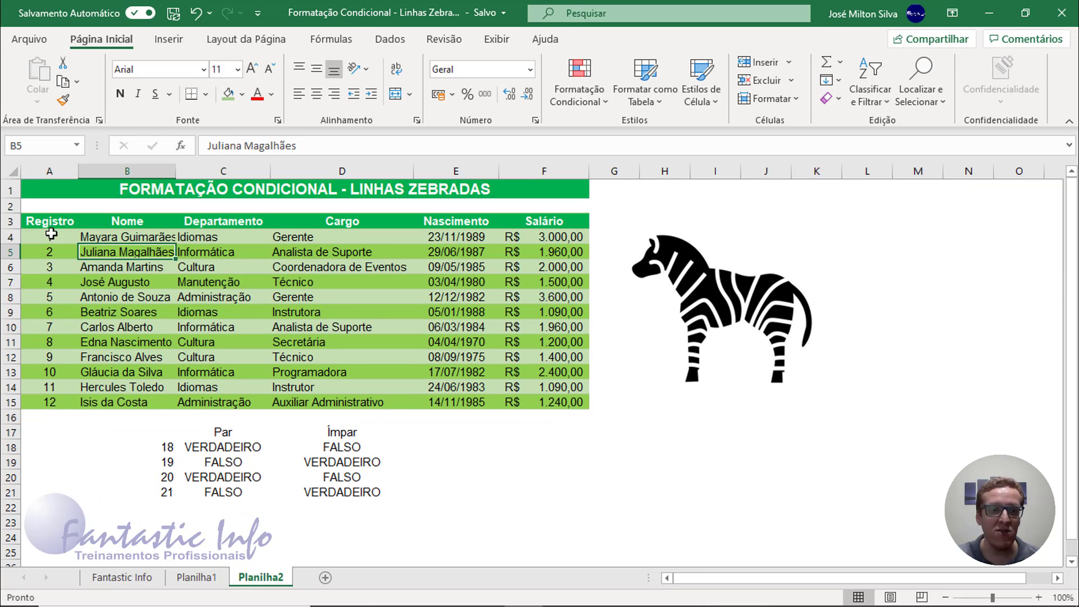
Sort the table A3:F15, which has headers, by the Nome column's cell values from A to Z
{"action": "left_click_drag", "start_coordinate": [50, 225], "coordinate": [531, 402]}
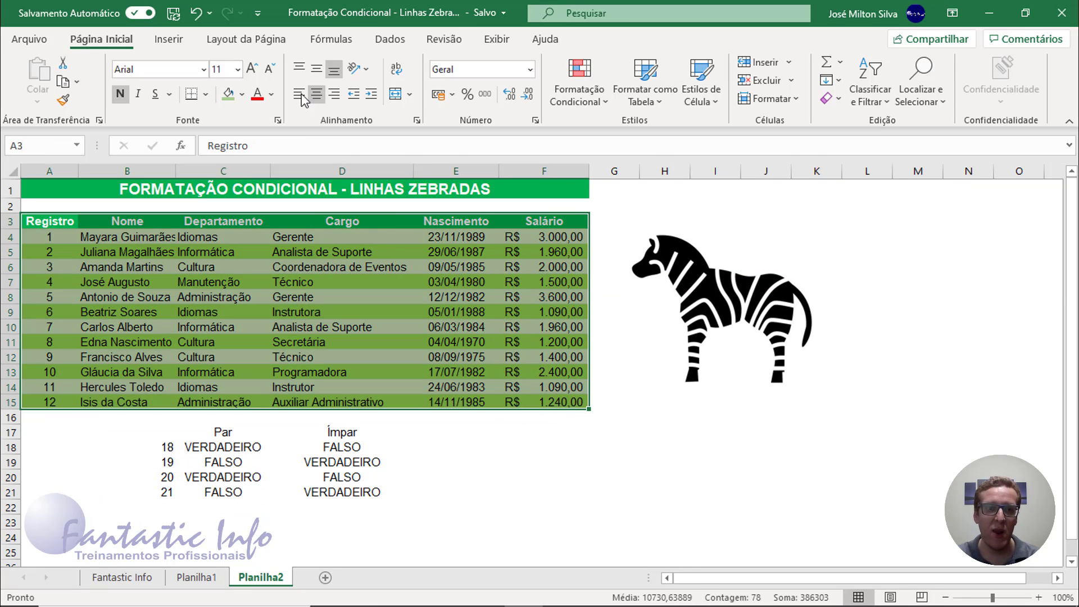
{"action": "left_click", "coordinate": [390, 40]}
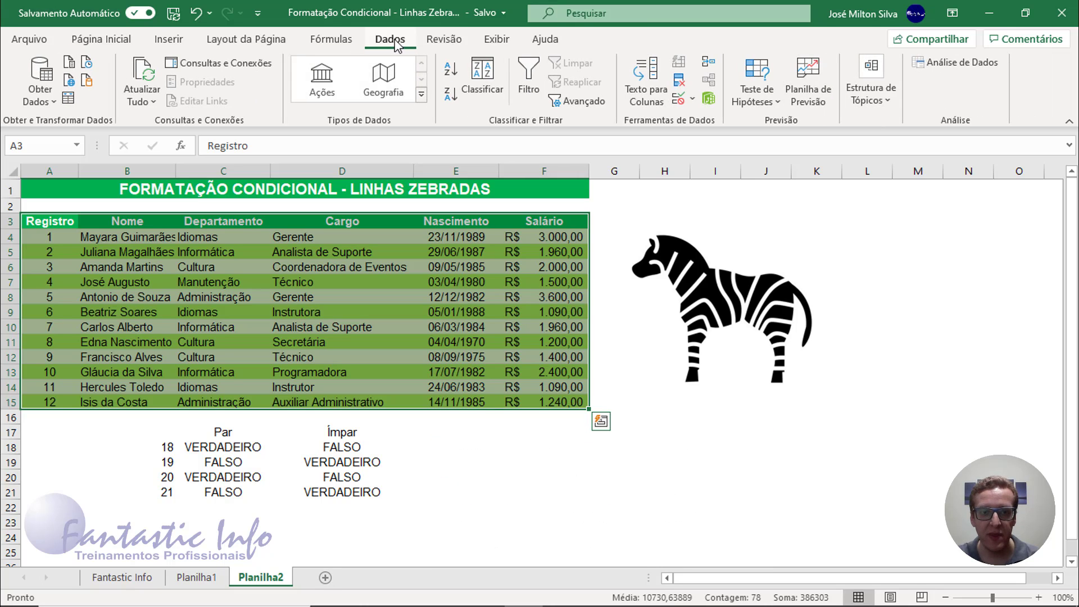
{"action": "left_click", "coordinate": [477, 89]}
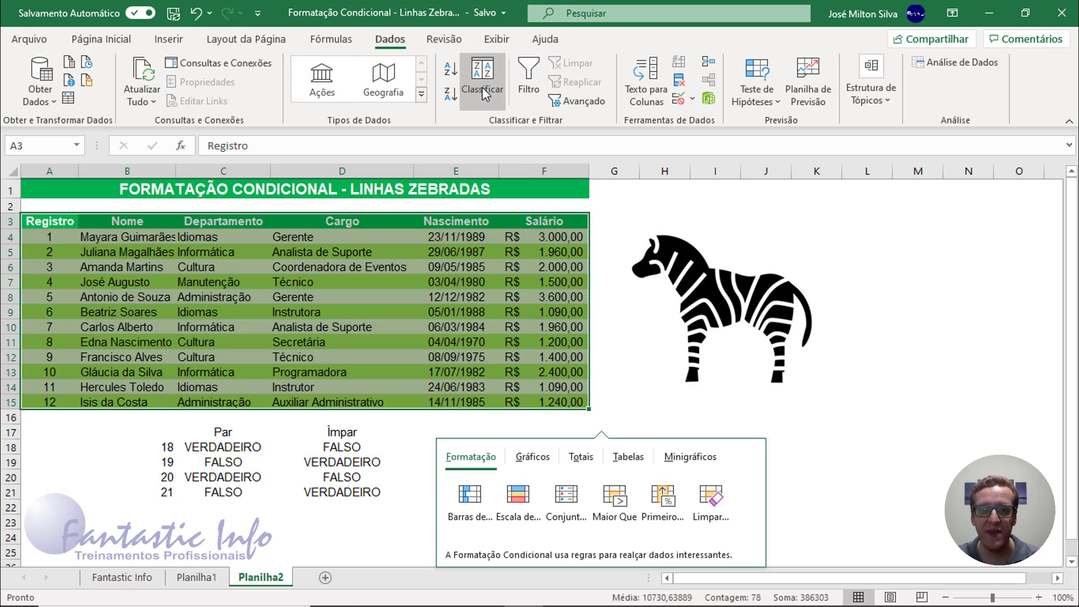
{"action": "left_click", "coordinate": [413, 302]}
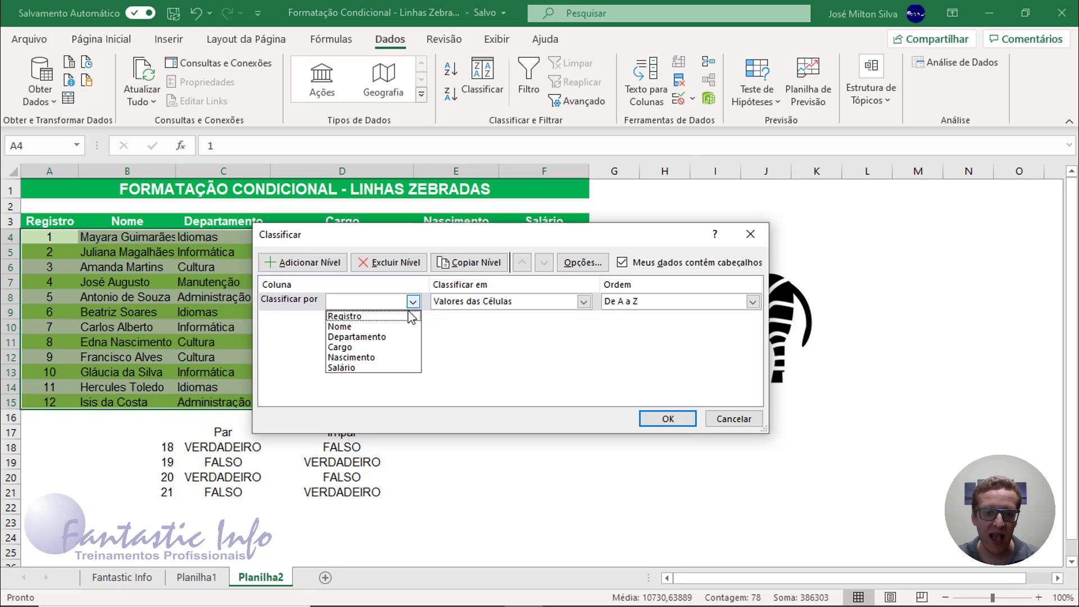
{"action": "left_click", "coordinate": [382, 328]}
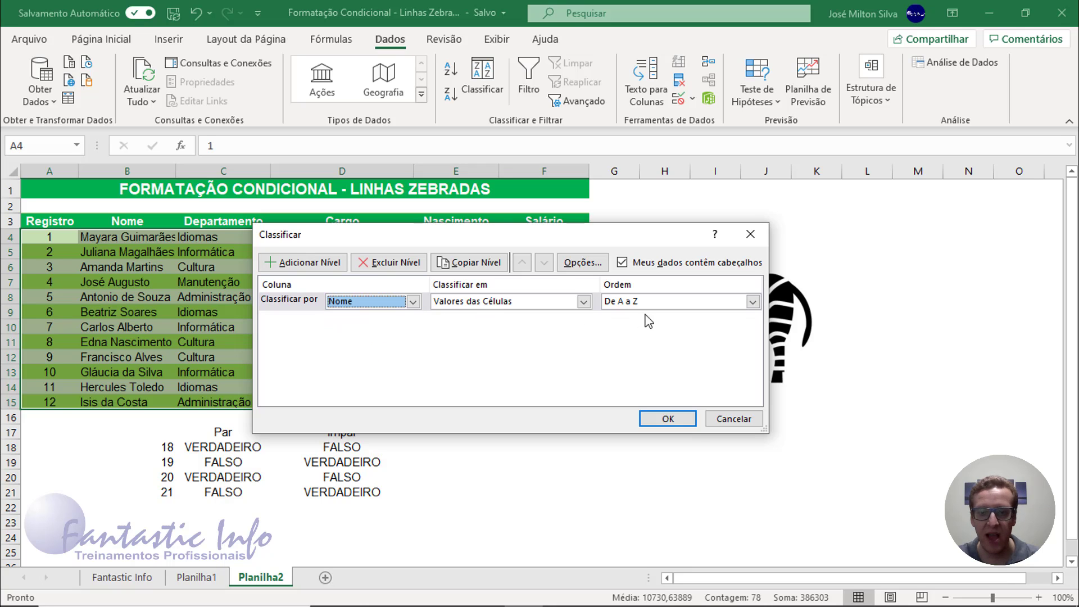
{"action": "left_click", "coordinate": [664, 418]}
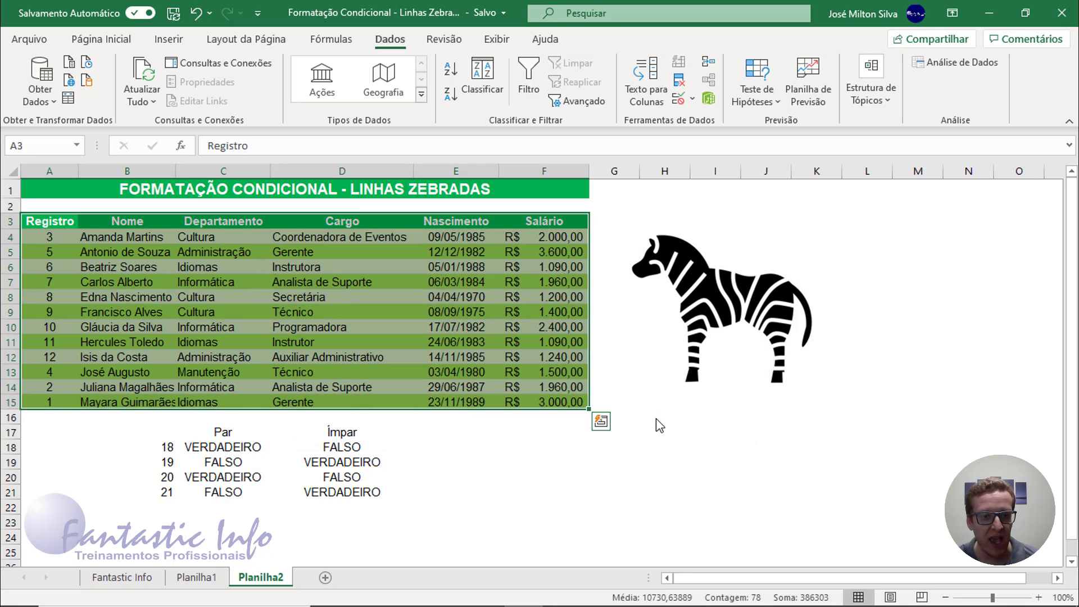
{"action": "left_click_drag", "start_coordinate": [116, 236], "coordinate": [129, 399]}
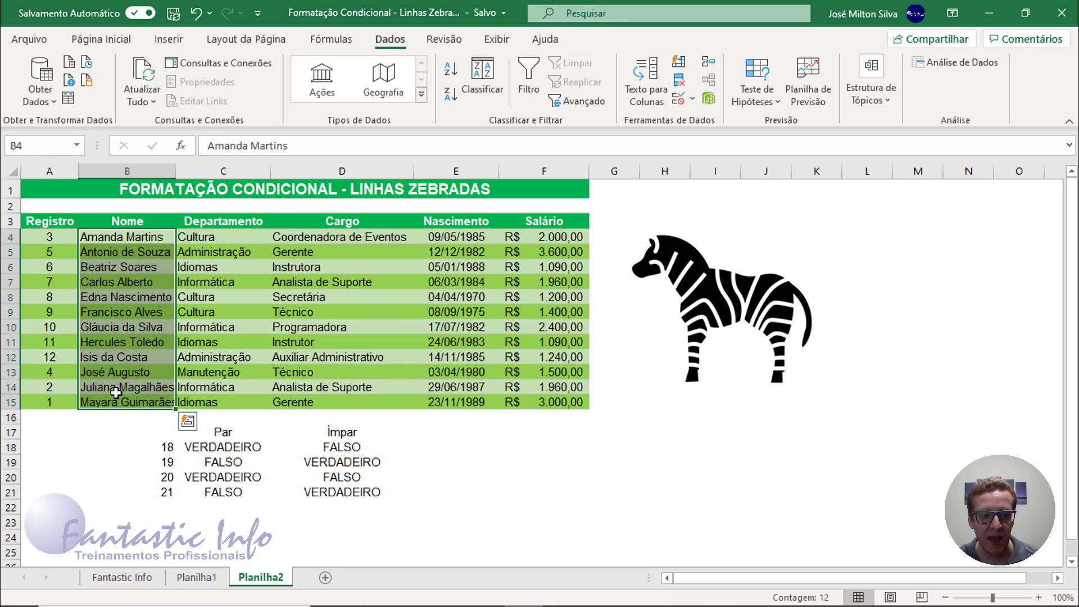
{"action": "left_click", "coordinate": [255, 321]}
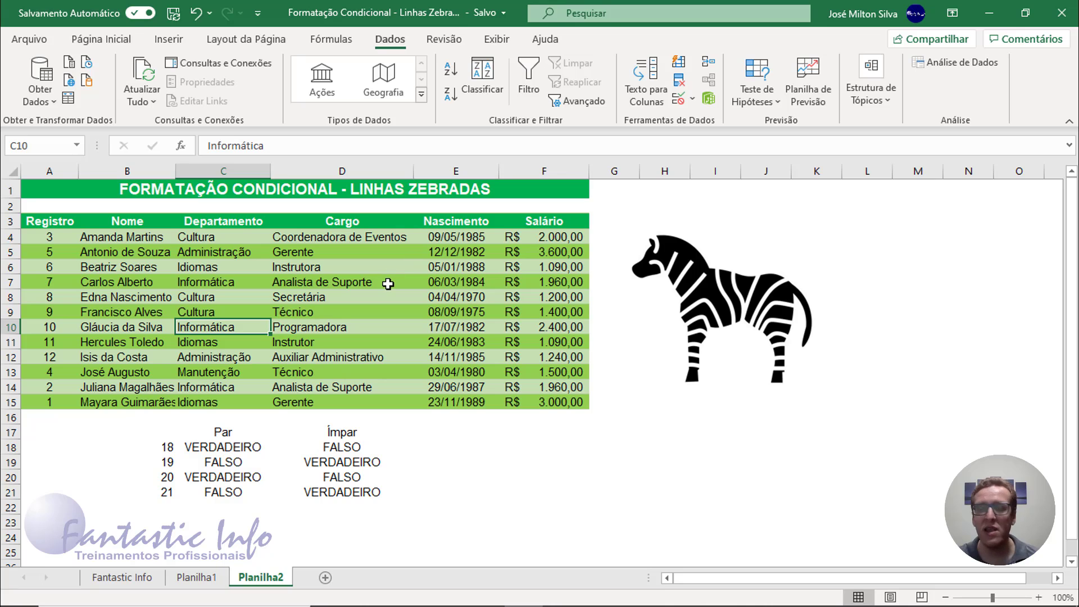